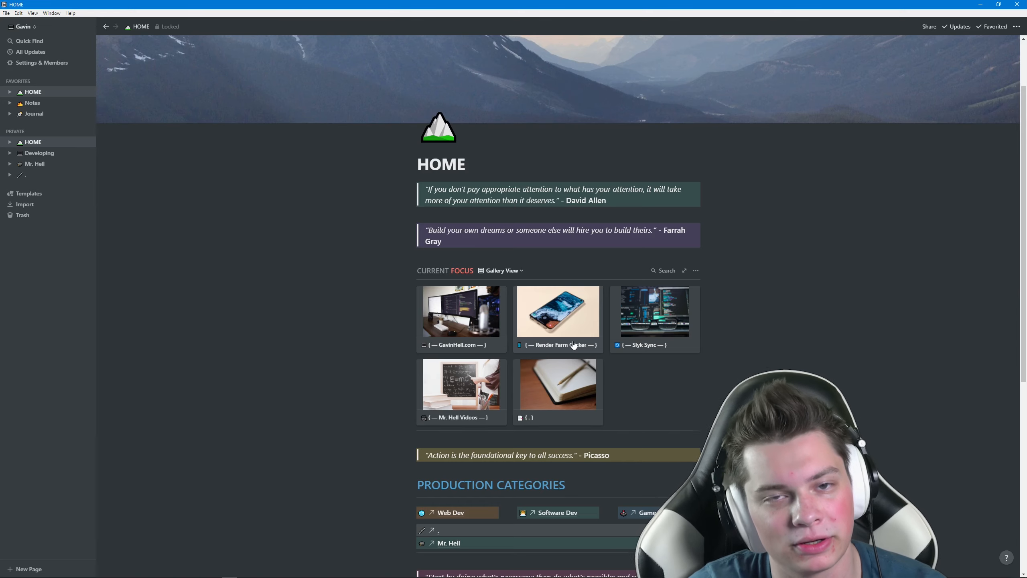
Step: Preview the GavinHell.com focus card, then close the preview
scroll(573, 345, down, 3)
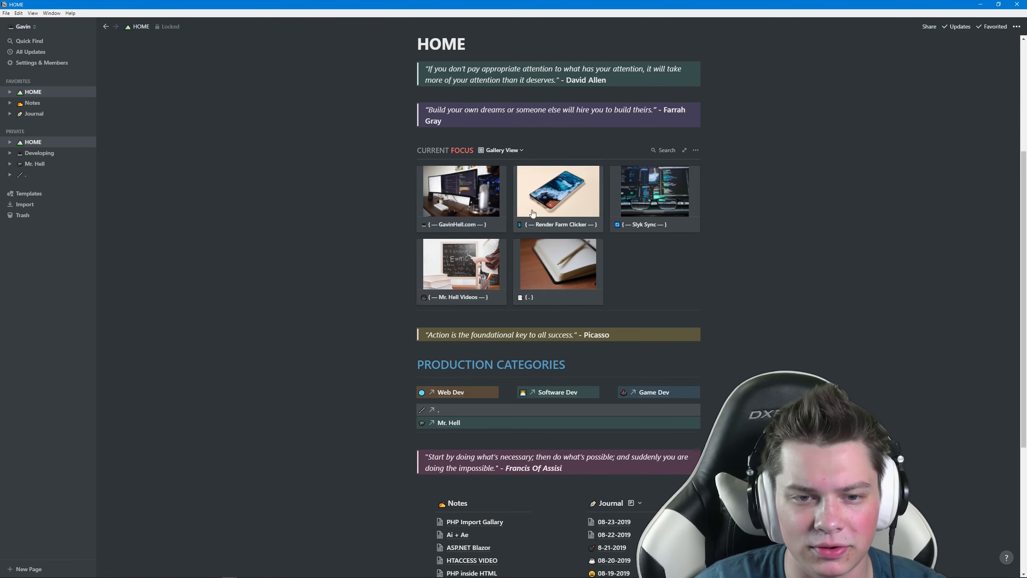
click(478, 210)
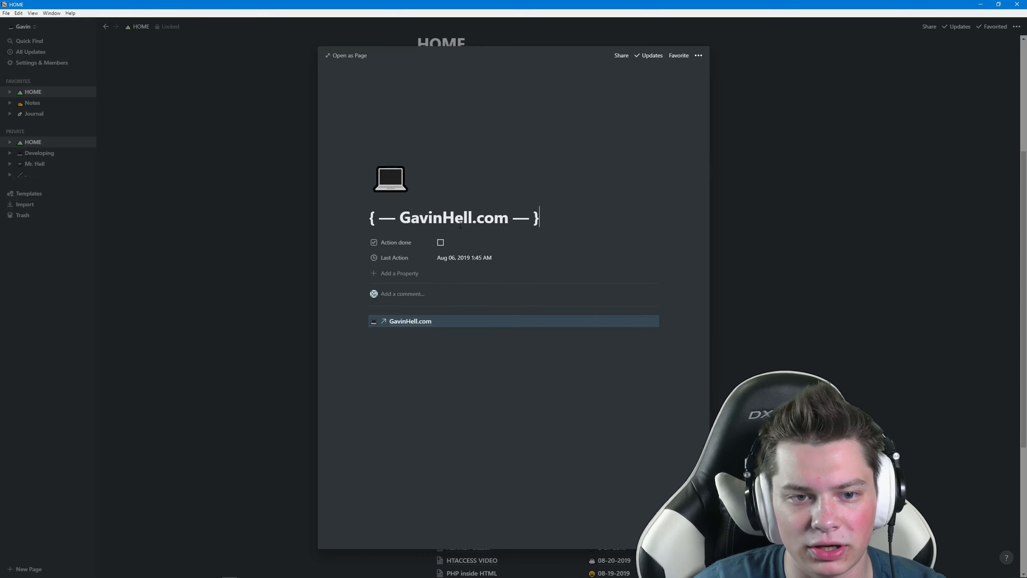
click(795, 261)
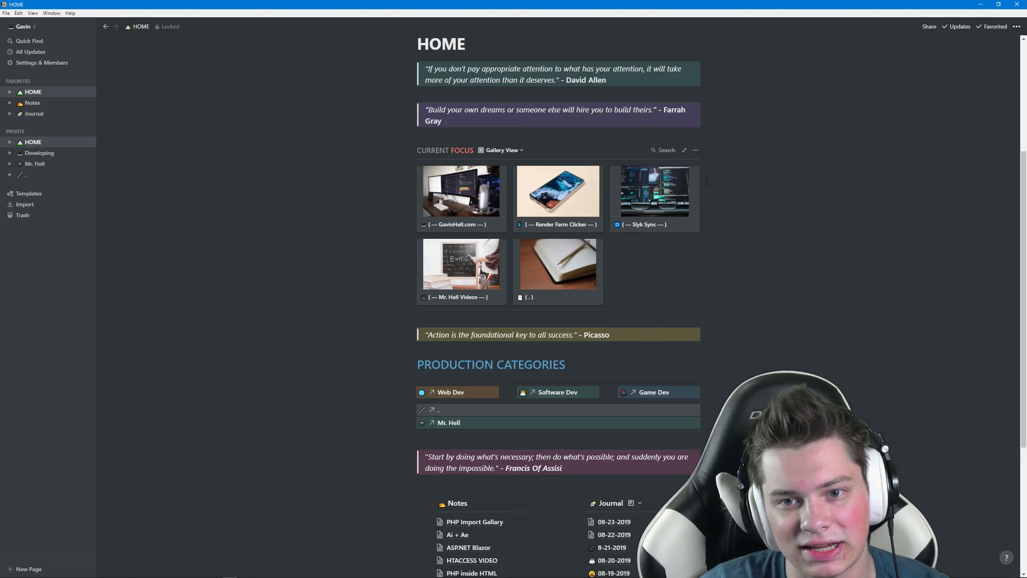
Step: Open the CURRENT FOCUS gallery as a full page, check its sort rules, and return to HOME
click(684, 150)
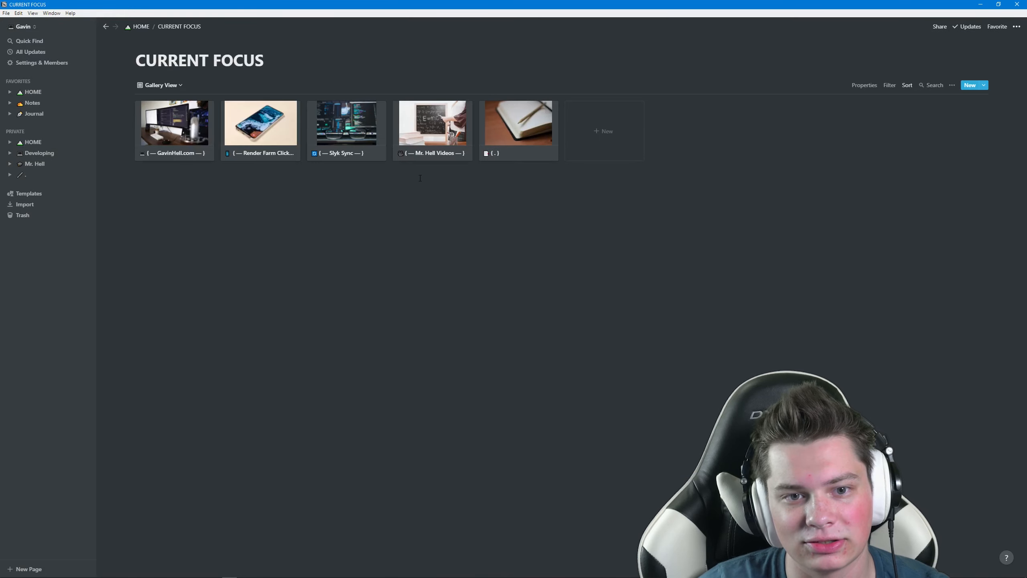
click(906, 86)
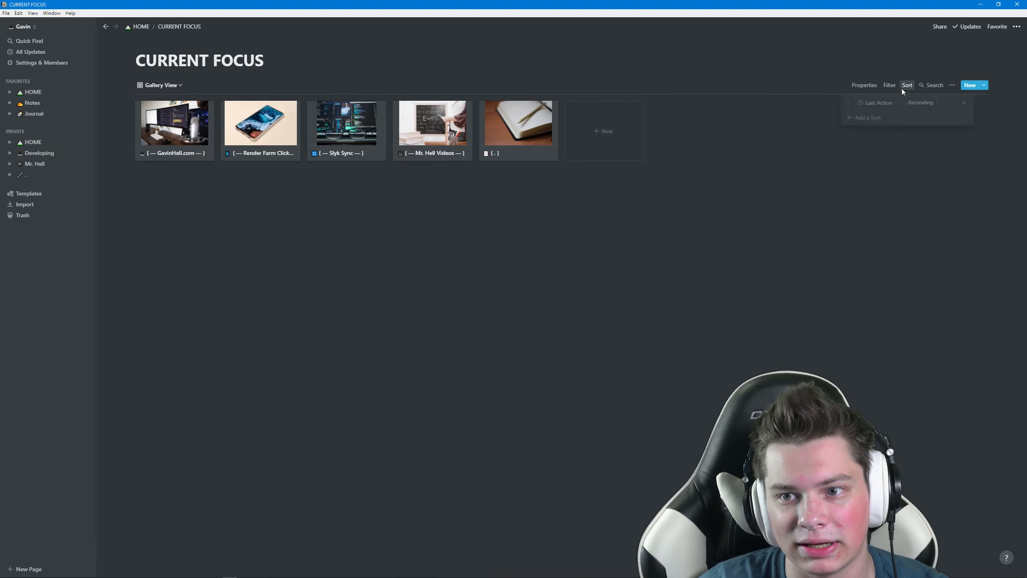
click(866, 217)
key(alt+Left)
scroll(569, 305, up, 1)
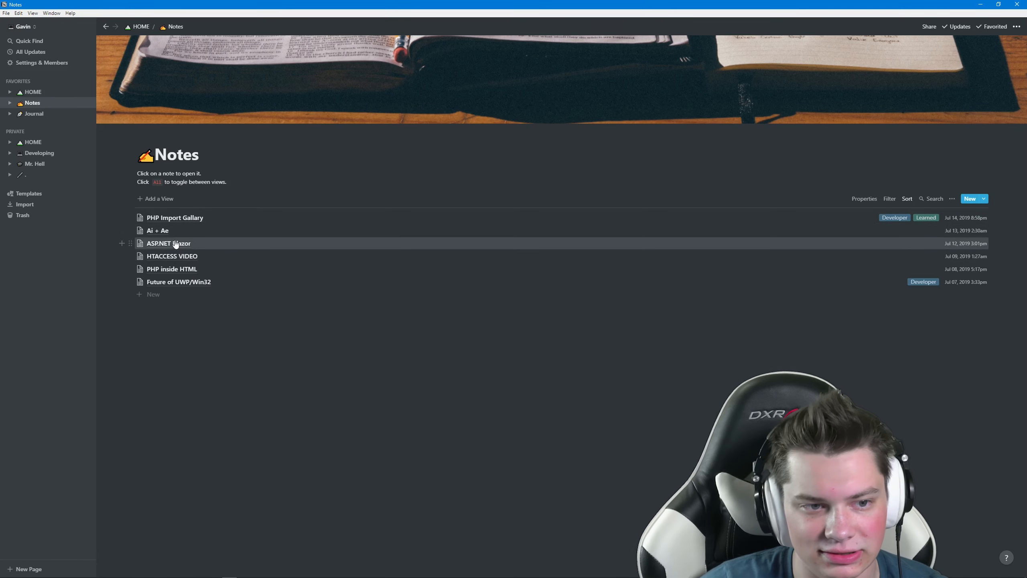
Step: Peek at the ASP.NET Blazor note and scroll its embedded page, then go to Developing
click(158, 244)
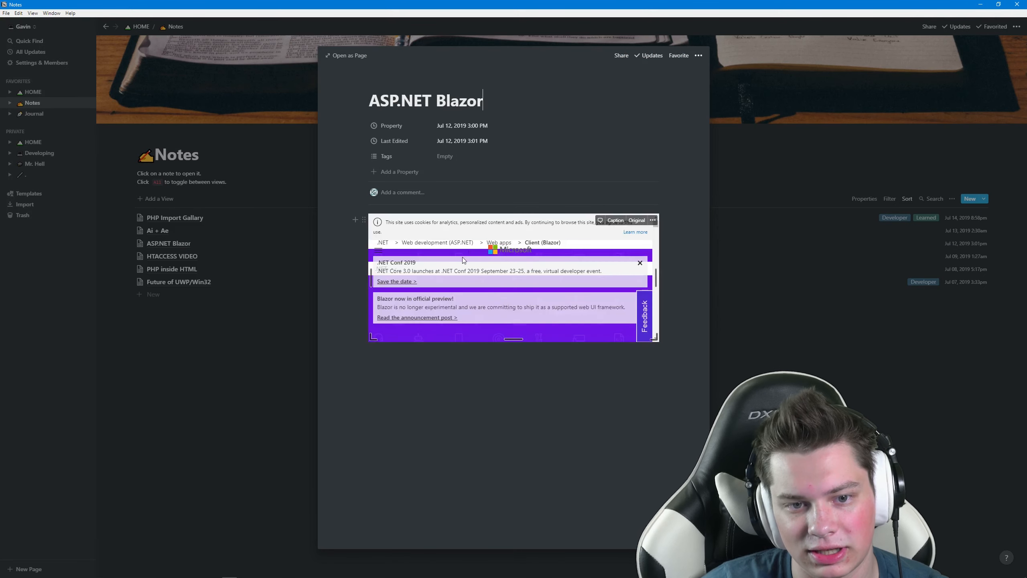
scroll(589, 280, down, 2)
scroll(588, 279, down, 5)
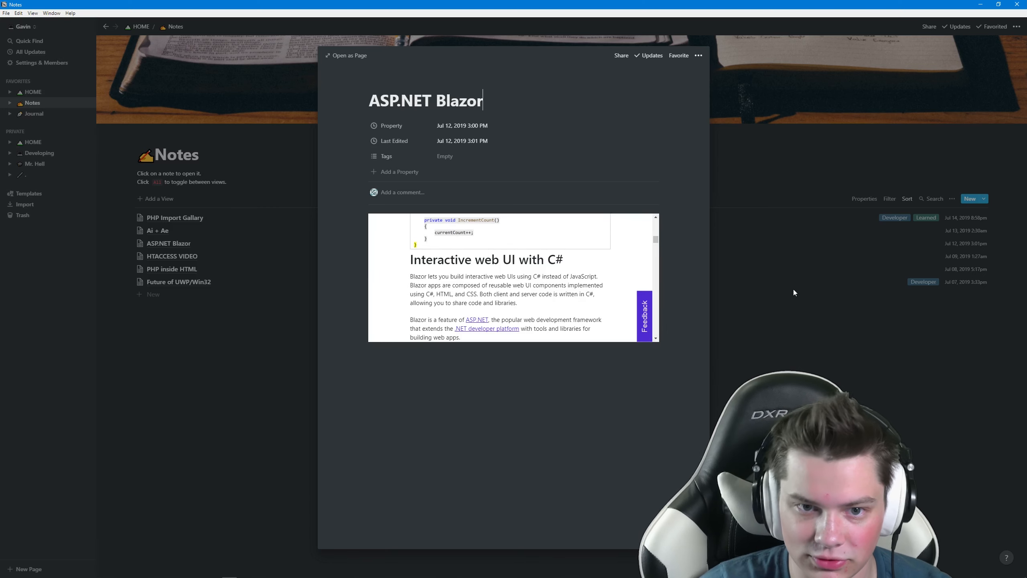
click(39, 153)
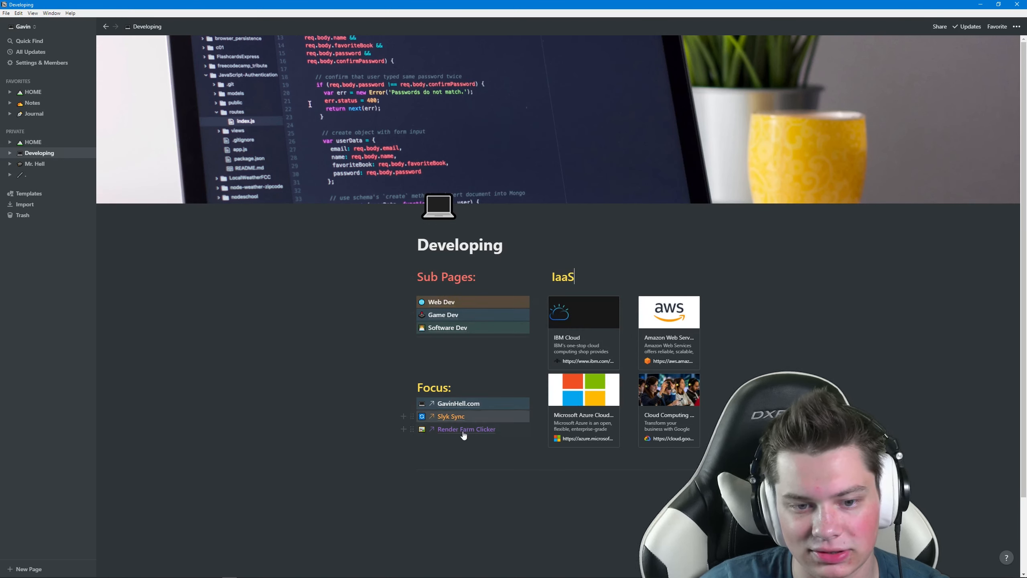
Step: Open the Mr. Hell page and scroll through its quotes, Videos list and Inspiring Teachers
click(35, 164)
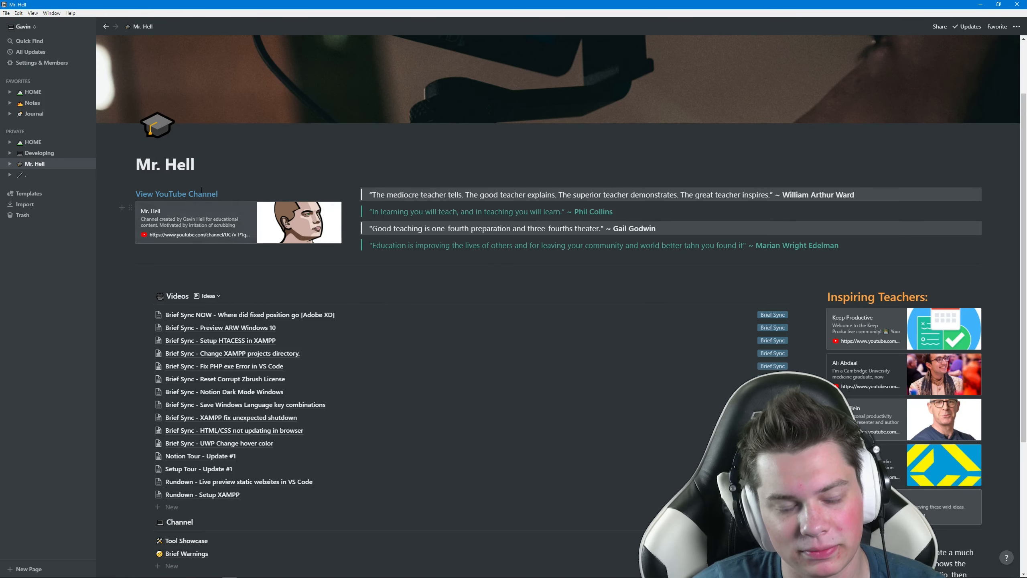
click(682, 245)
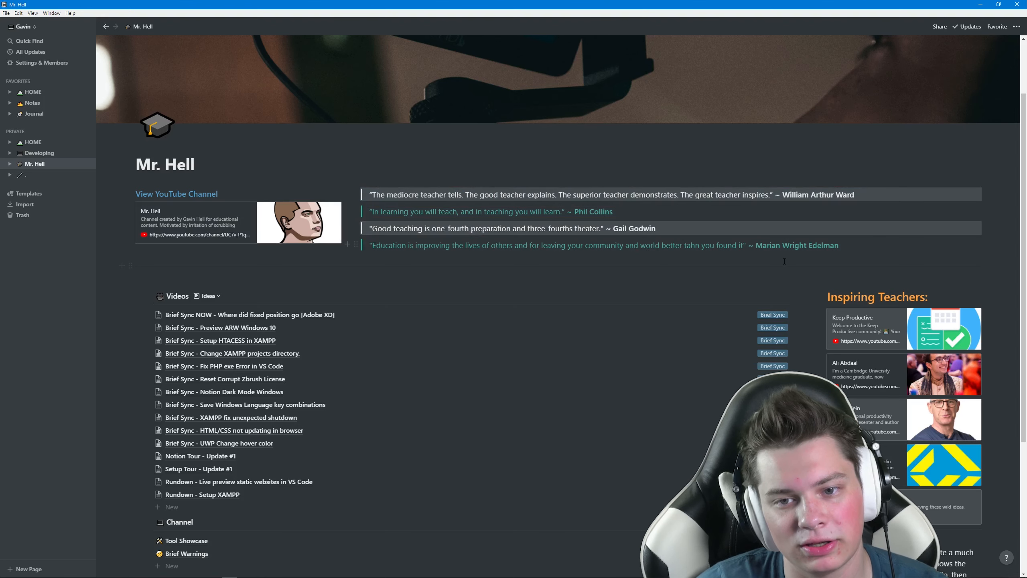
scroll(858, 254, down, 2)
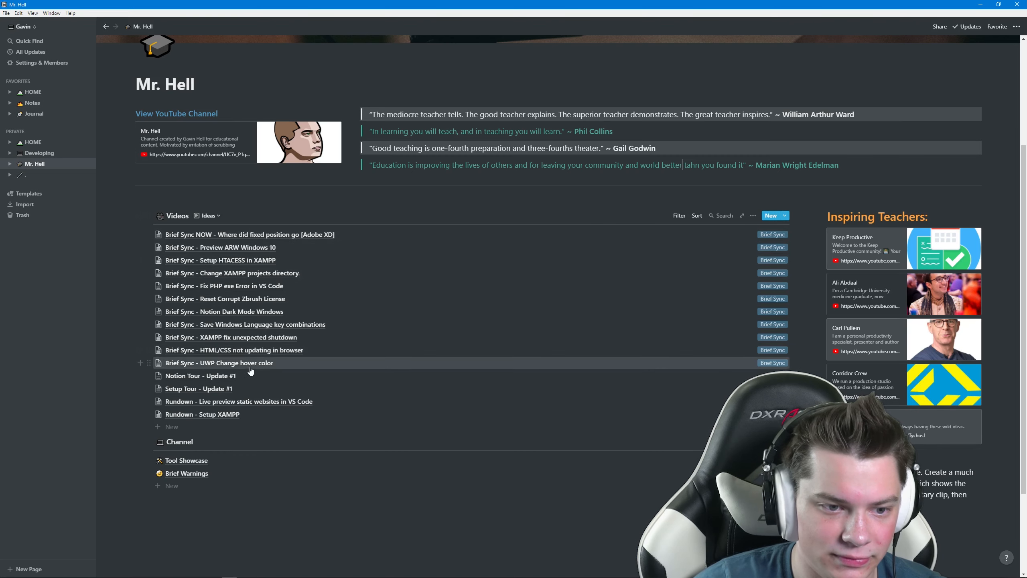
Step: Tick Record introduction in the Notion Tour - Update #1 shot list, then close the page
click(214, 376)
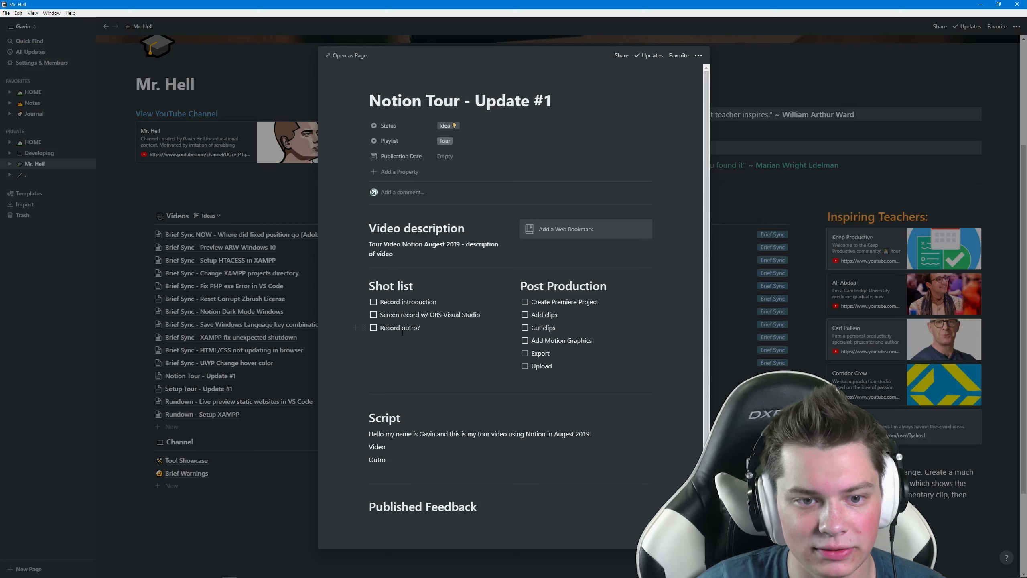
click(373, 301)
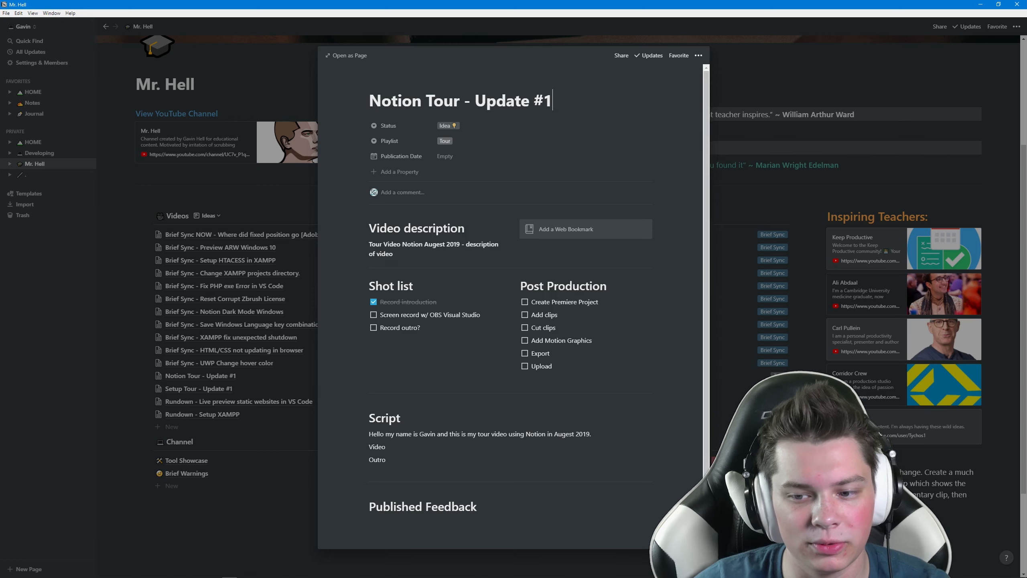
key(Escape)
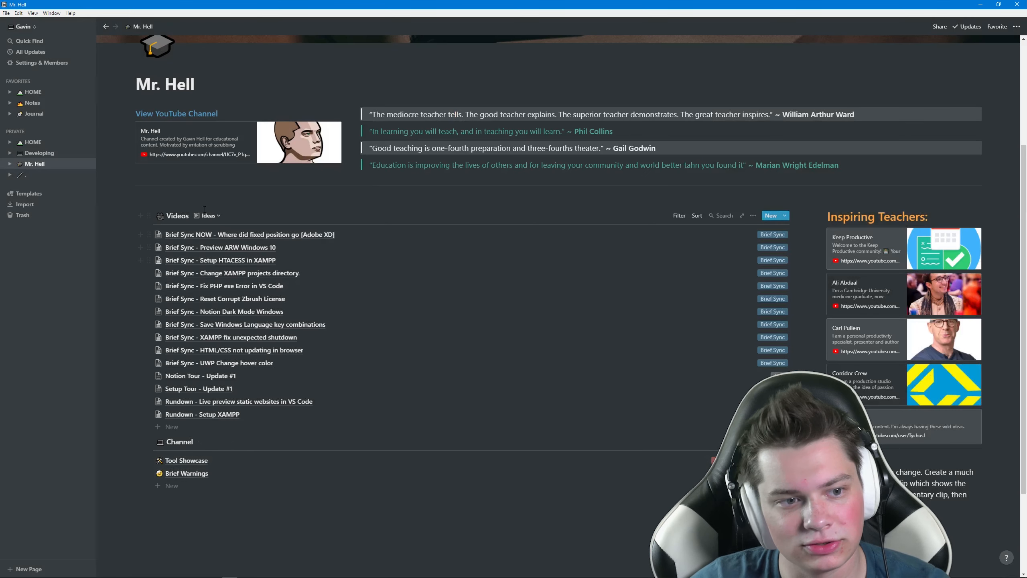
Step: Switch the Videos database to the By Status board, then to the Published view
click(208, 215)
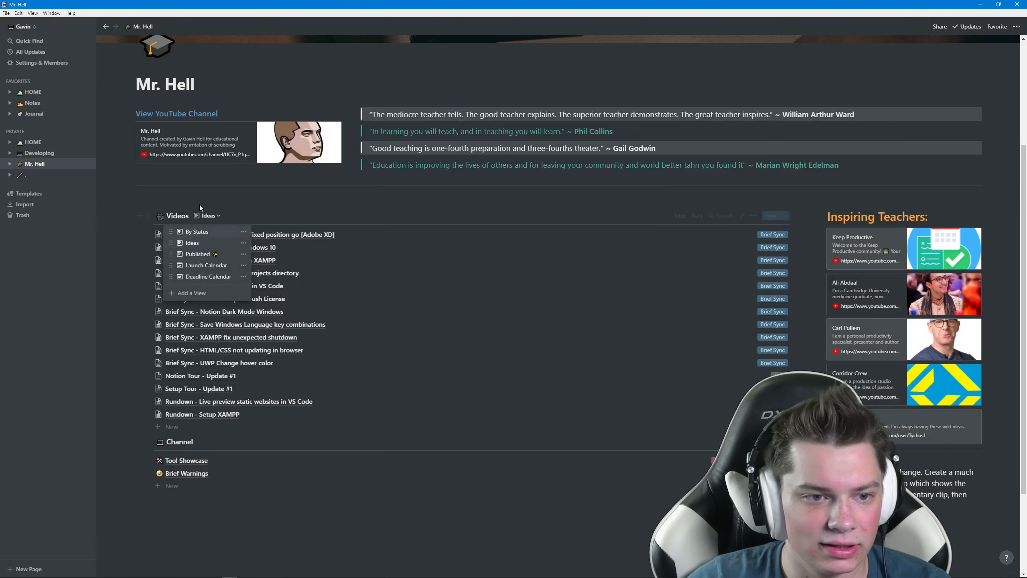
click(214, 232)
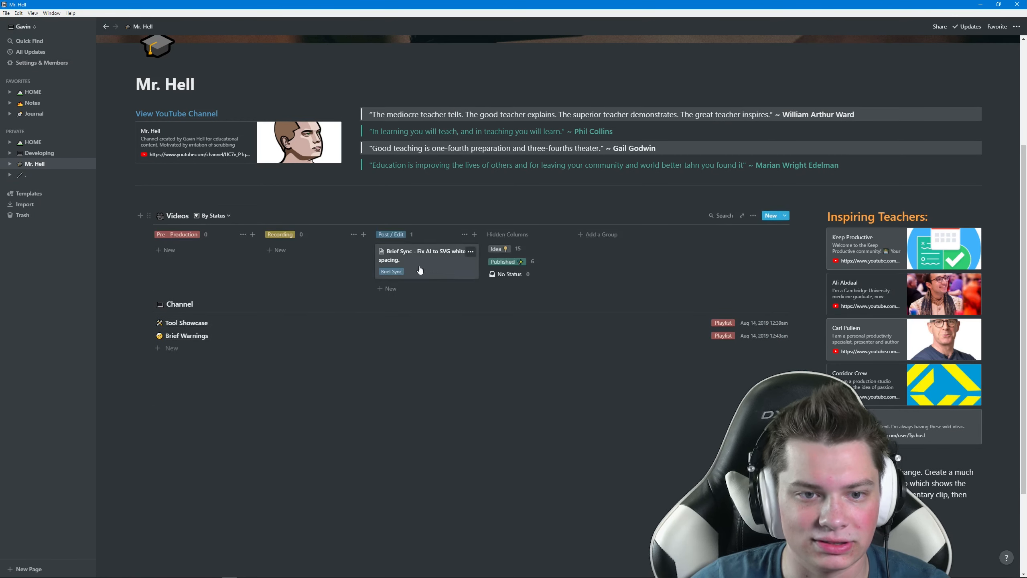
click(211, 215)
click(216, 255)
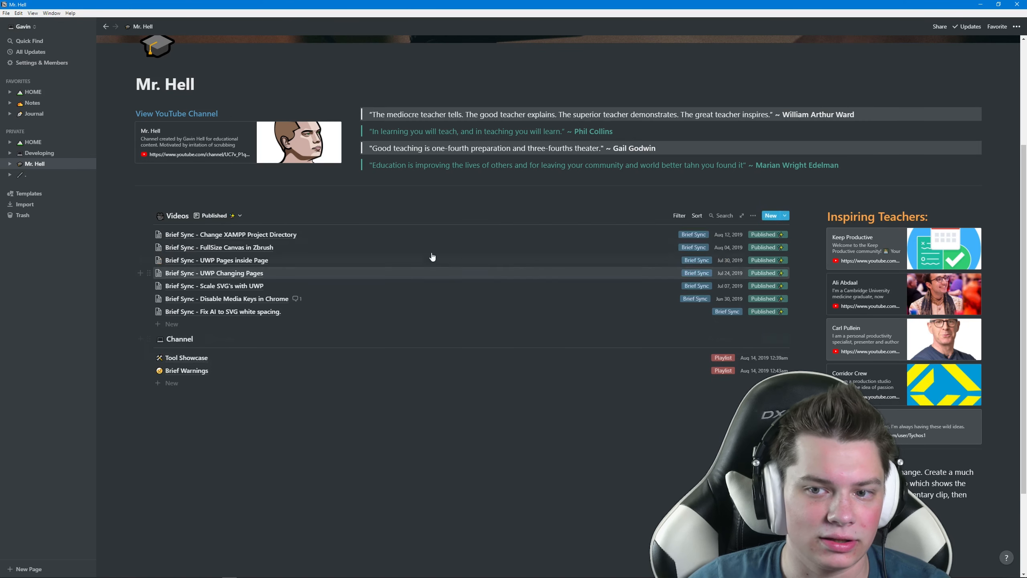
Step: Open the Brief Sync - Disable Media Keys in Chrome video page, then close it
click(283, 300)
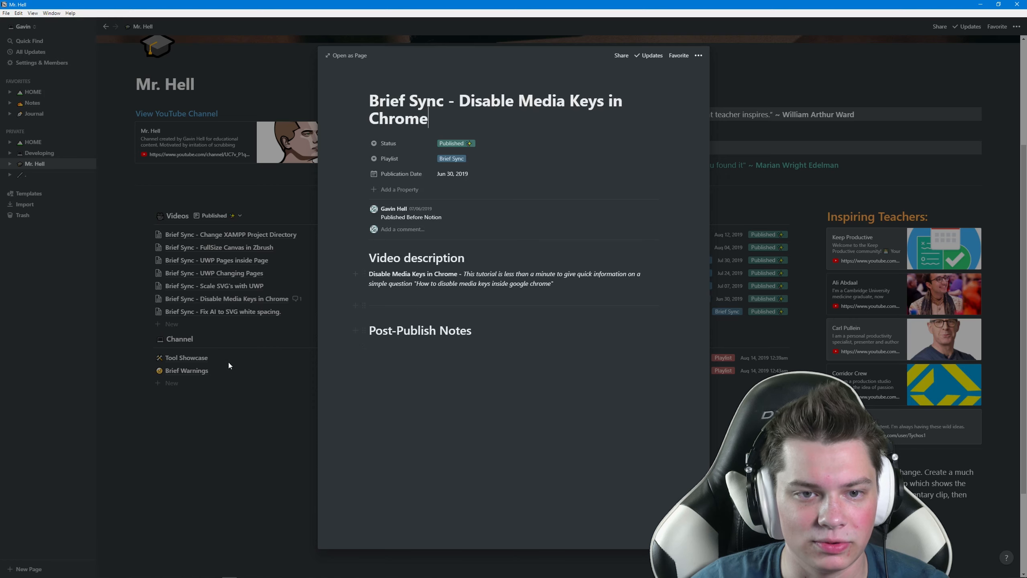
click(421, 346)
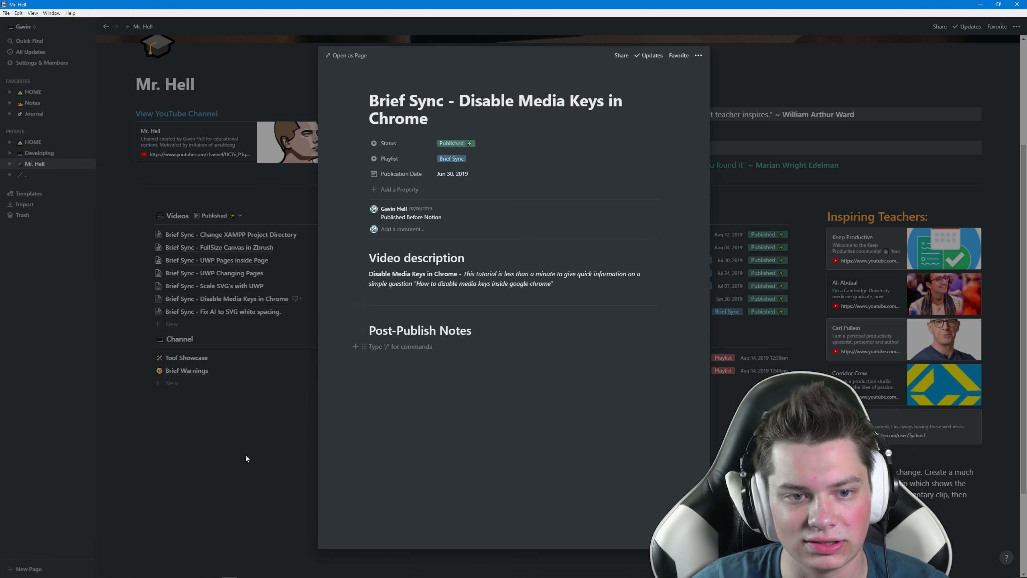
click(246, 455)
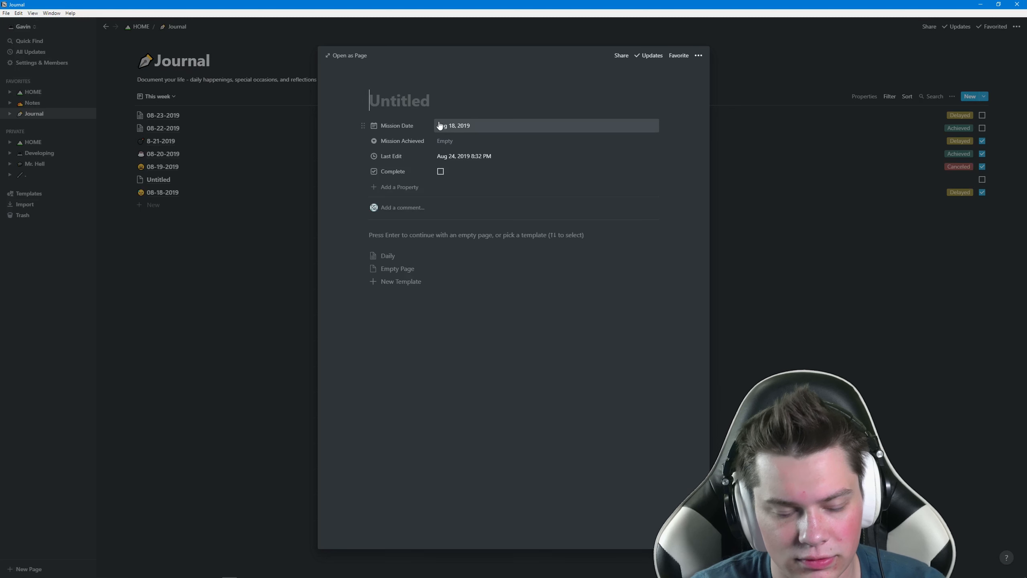
Step: Title the new Journal entry 08-24-2019 and set its Mission Date to Aug 24, 2019
text(08)
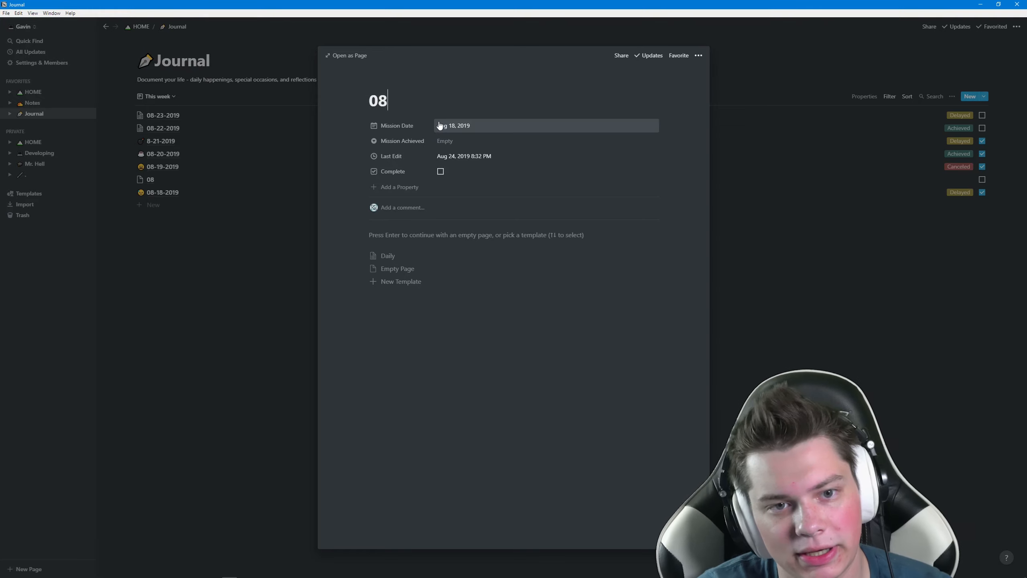
text(-)
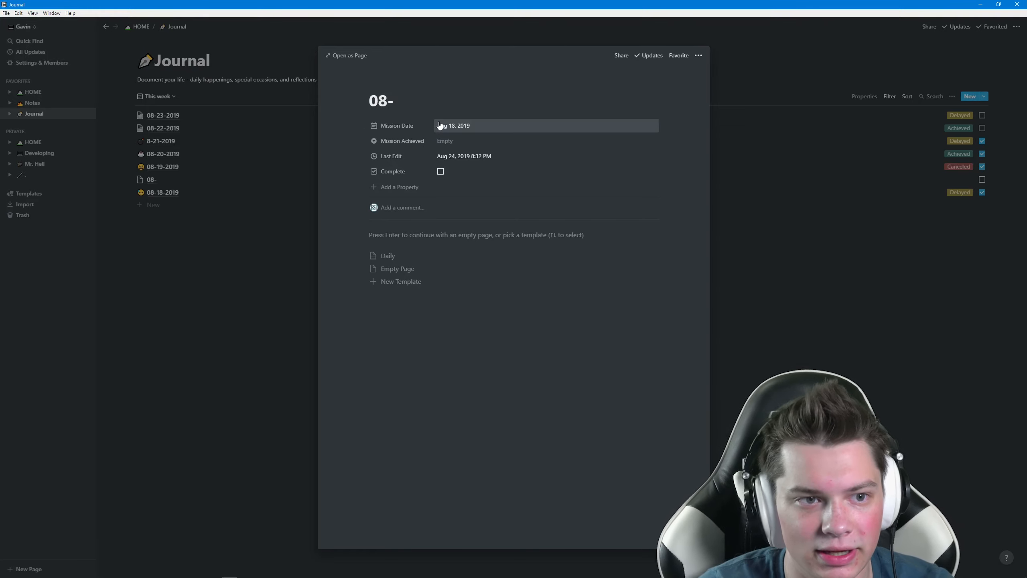
text(24)
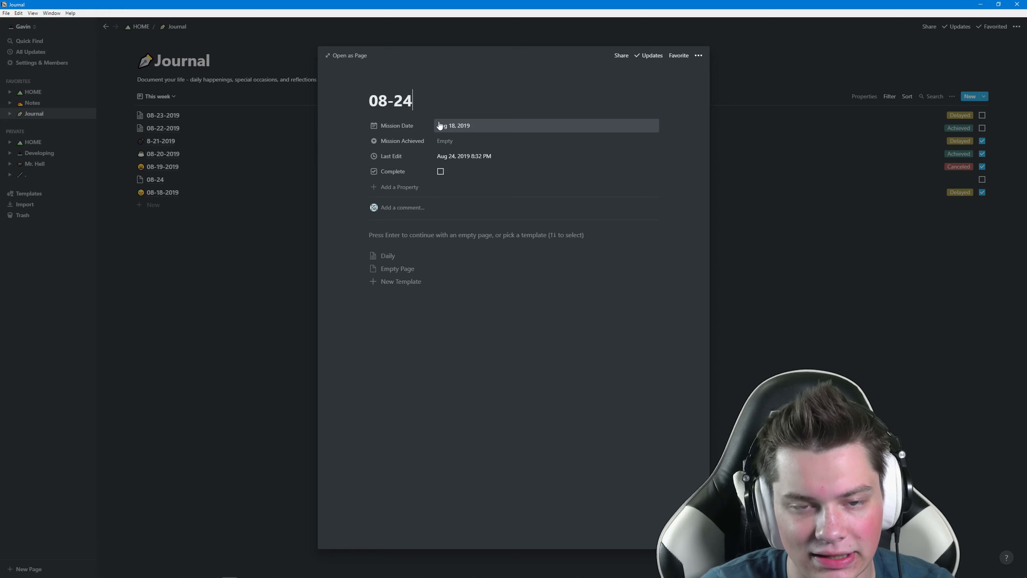
text(-2019)
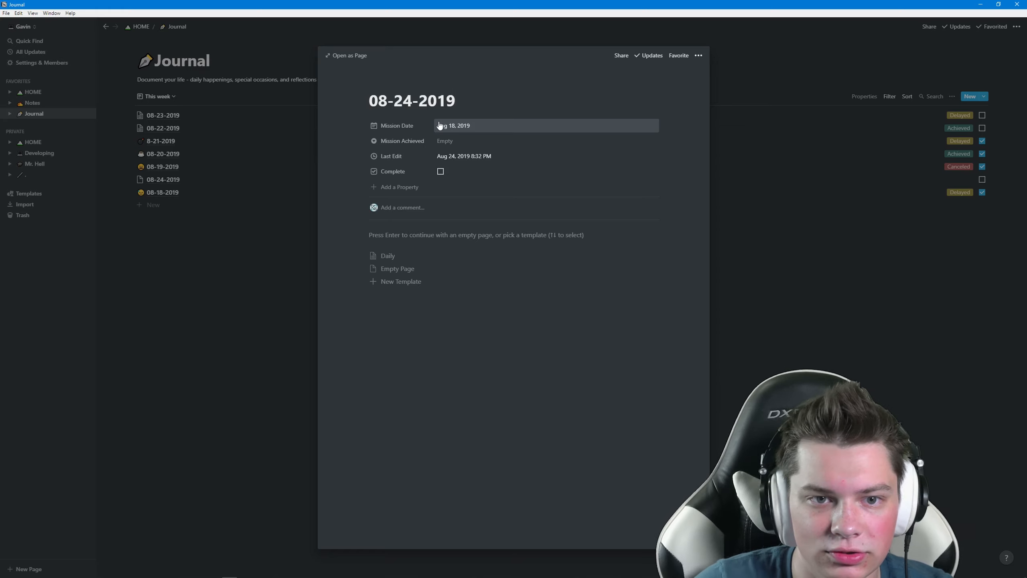
click(477, 126)
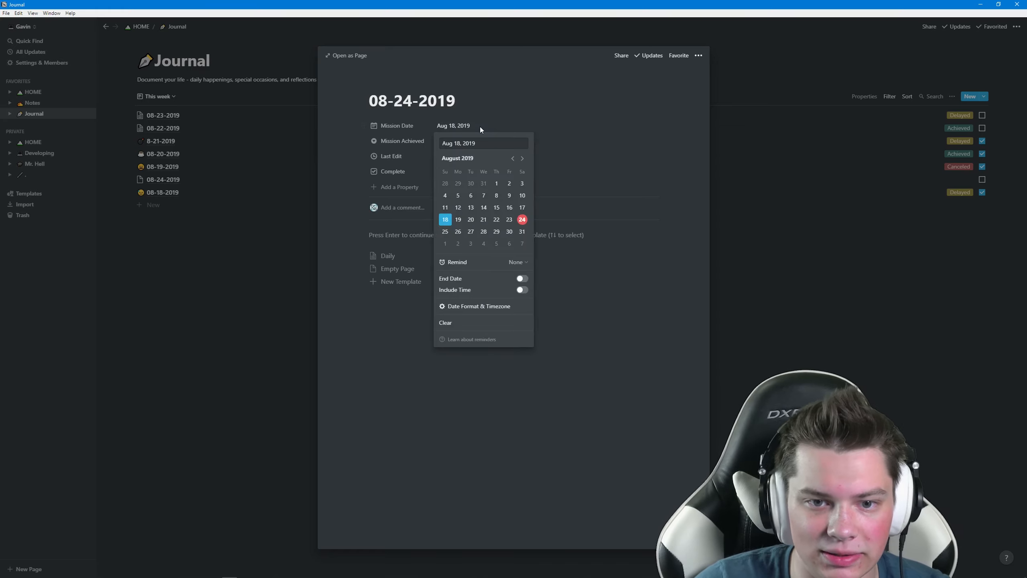
click(522, 219)
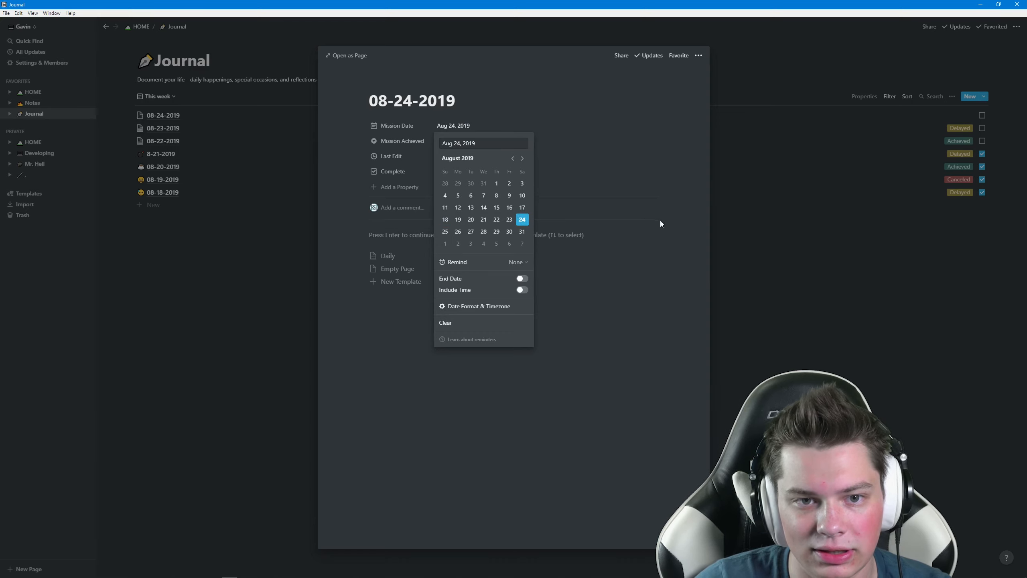
click(629, 330)
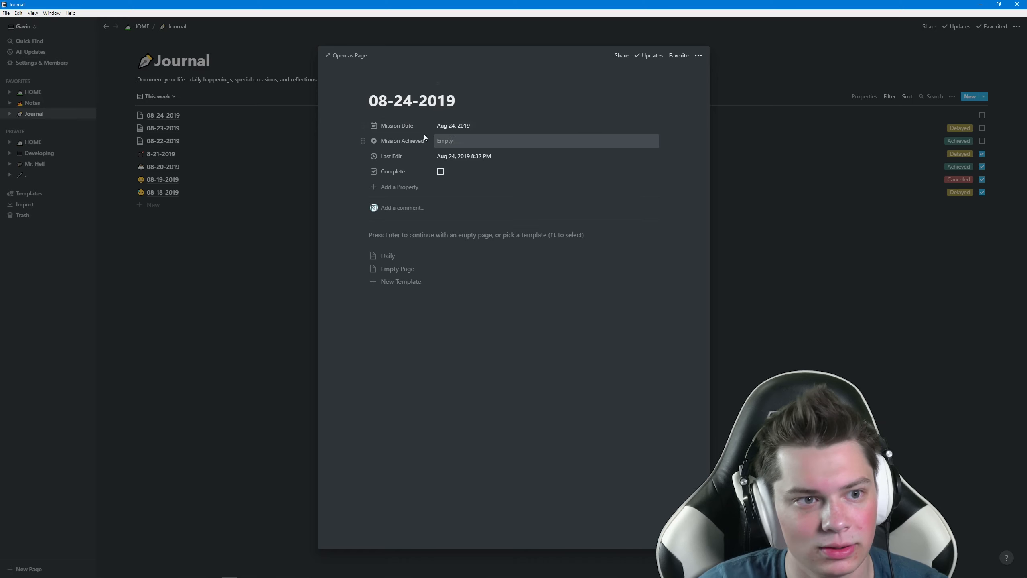
Step: Mark Mission Achieved as In-Progress and apply the Daily template
click(469, 144)
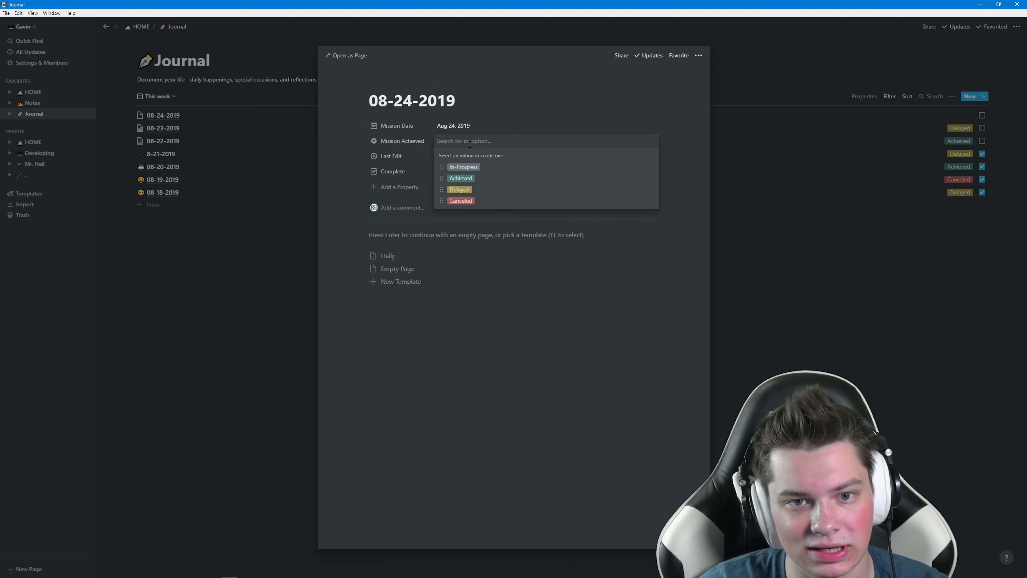
click(469, 166)
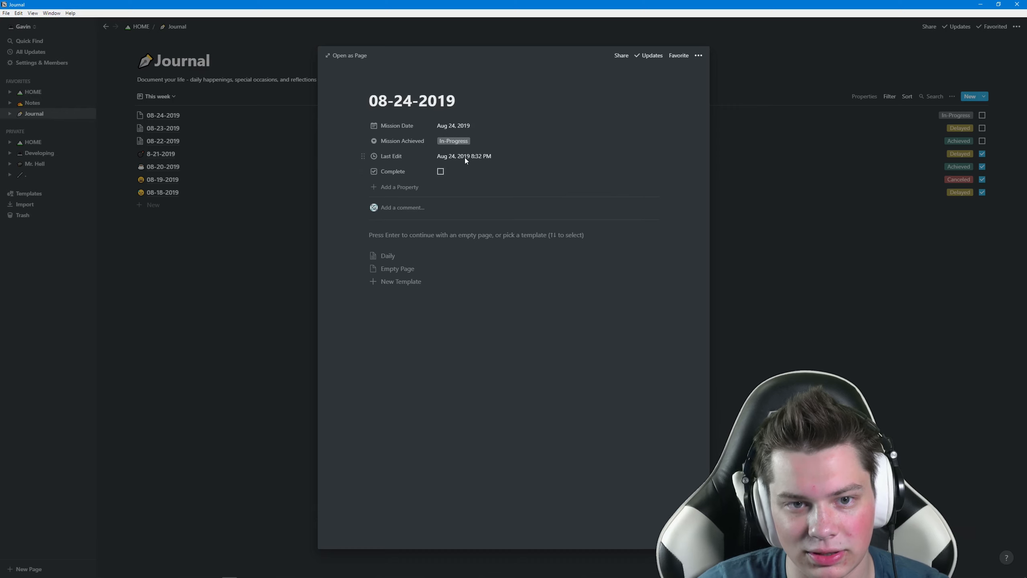
click(586, 252)
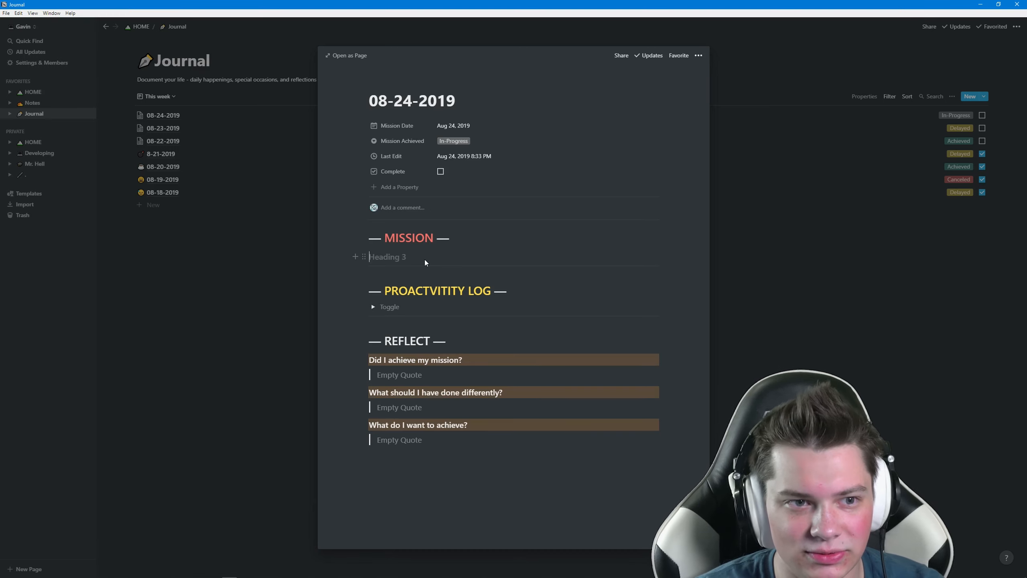
Step: Type 'Finishing the mission for @' under MISSION to mention the 08-23-2019 entry
text(Finishing )
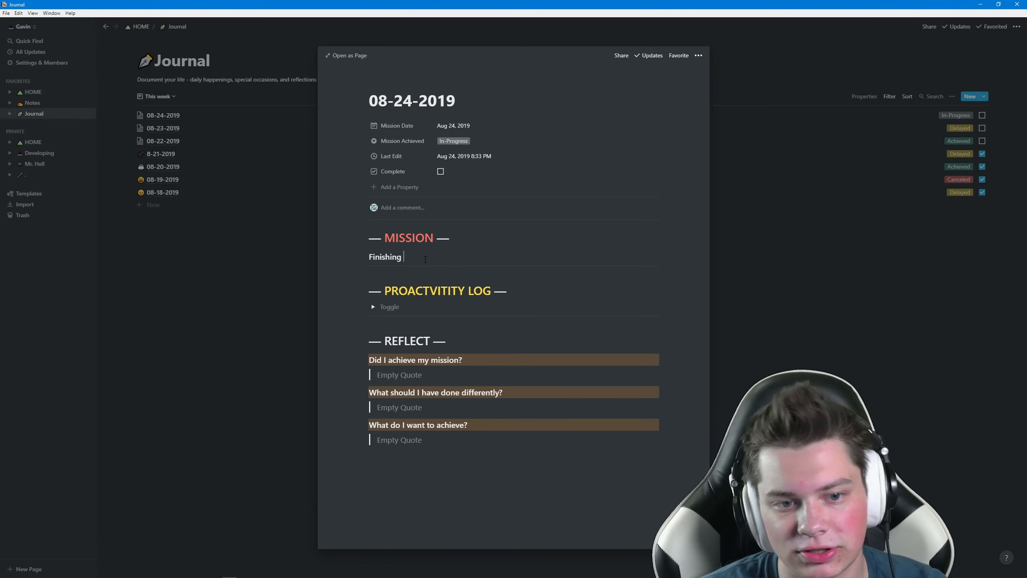
text(the mission for )
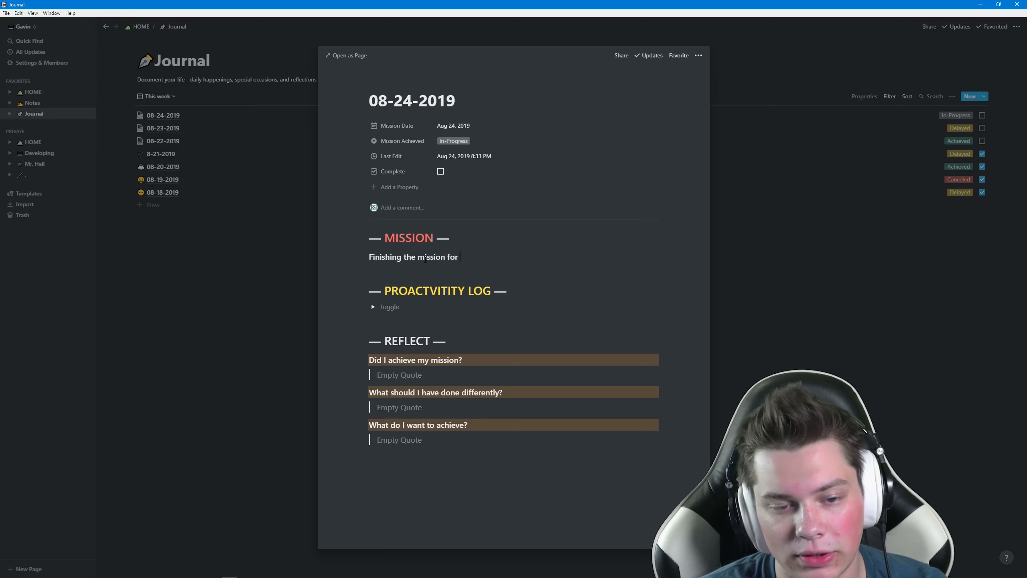
text(@)
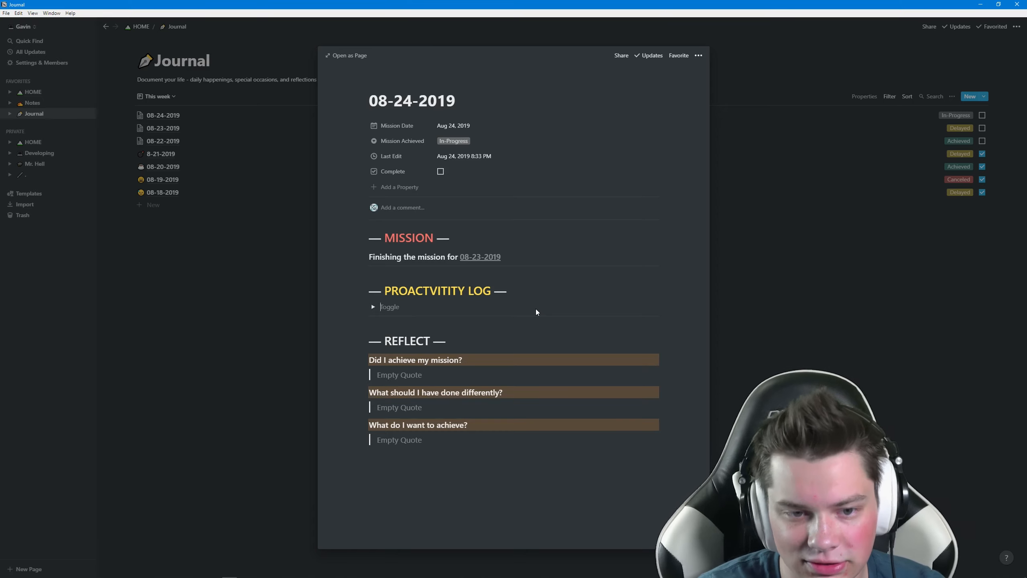
Step: Name the proactivity toggle 'Mr. Hell' and colour its title green
text(Mr. Hell)
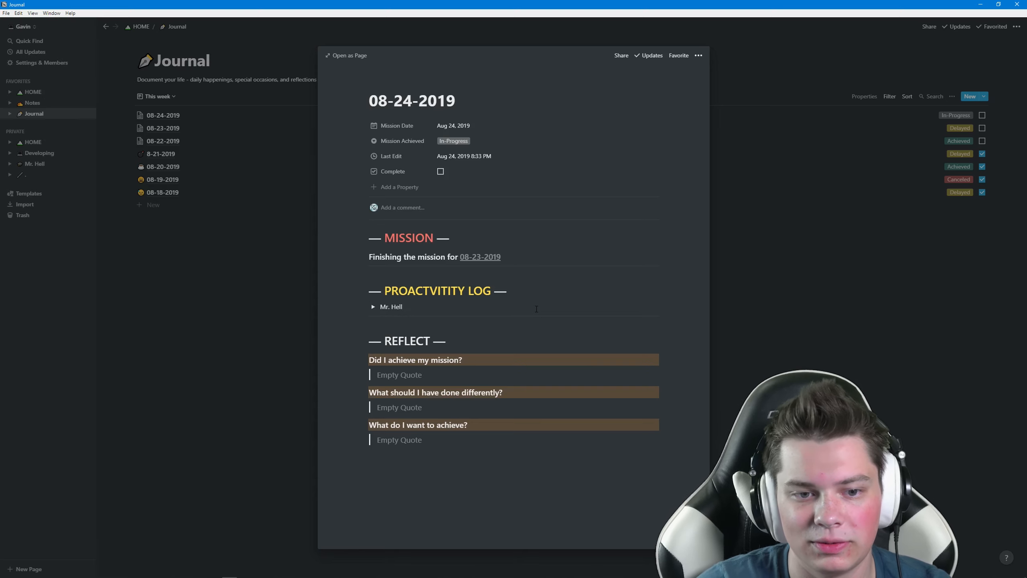
key(ctrl+shift+Left)
key(ctrl+shift+Left)
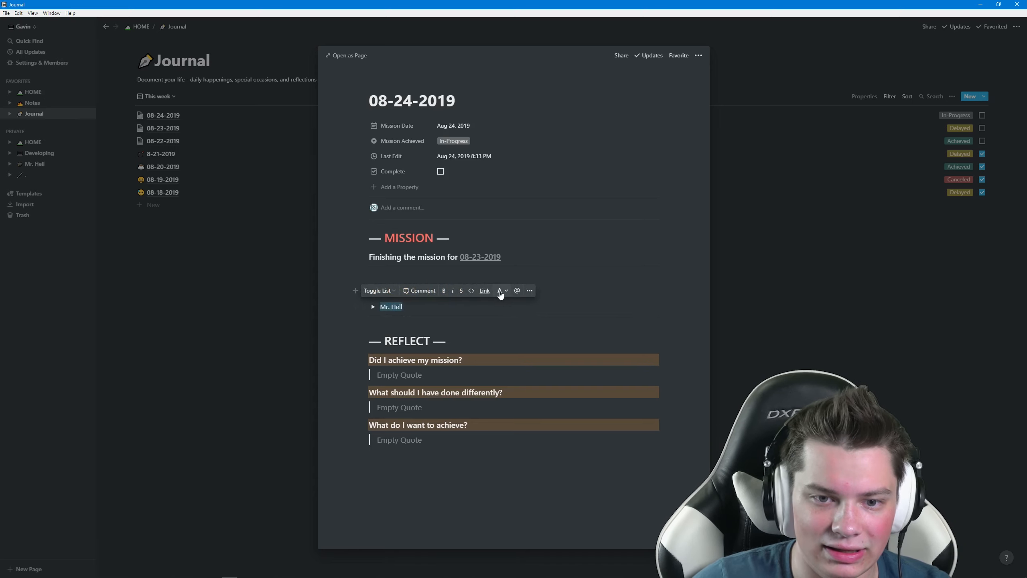
click(500, 291)
click(490, 393)
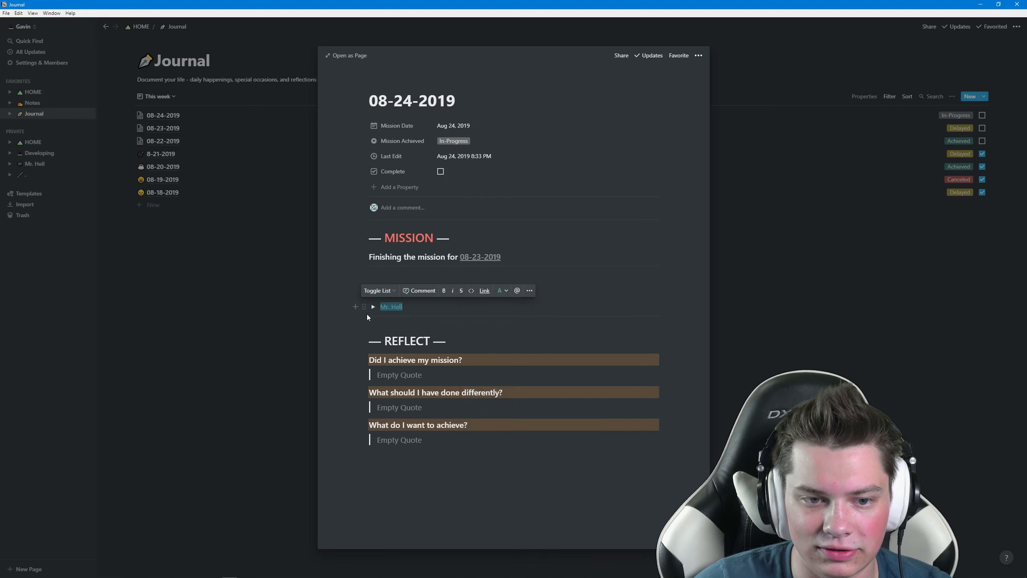
Step: Log 'Worked on Tour Video AE project.' and 'Recorded intro to Notion Tour video.' inside the toggle
click(373, 306)
click(421, 320)
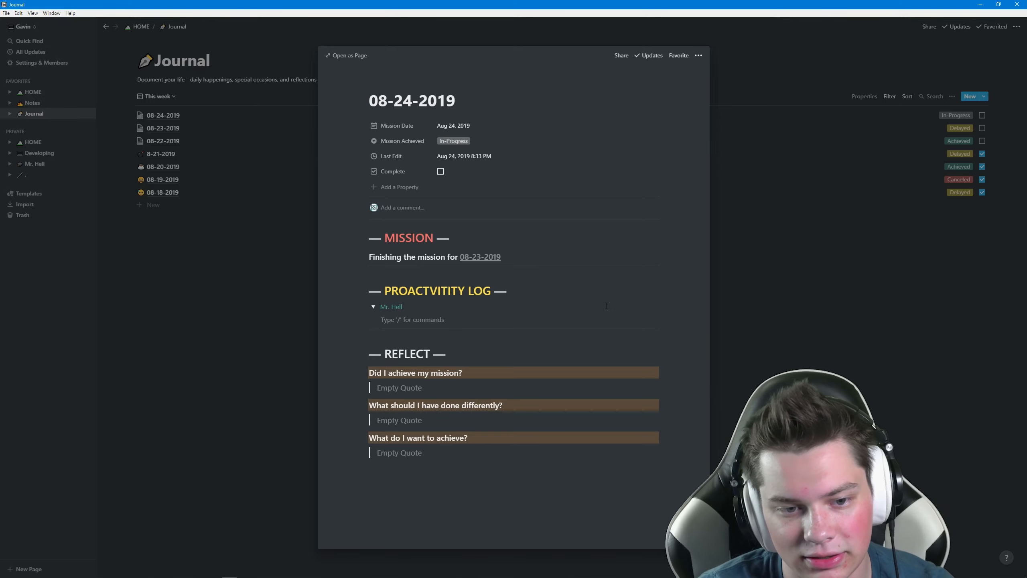
text(Worked on)
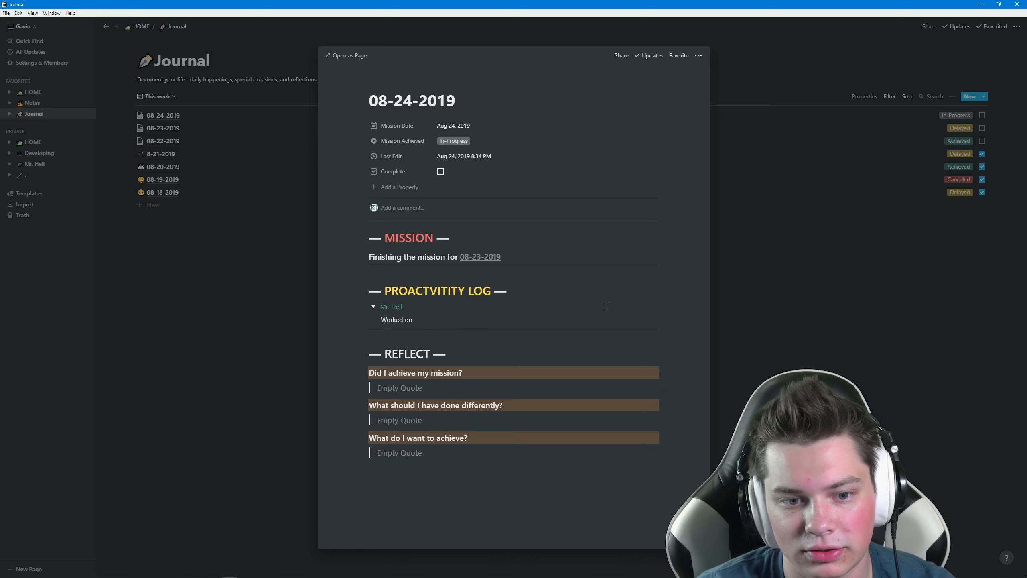
text( Tour Video AE project.)
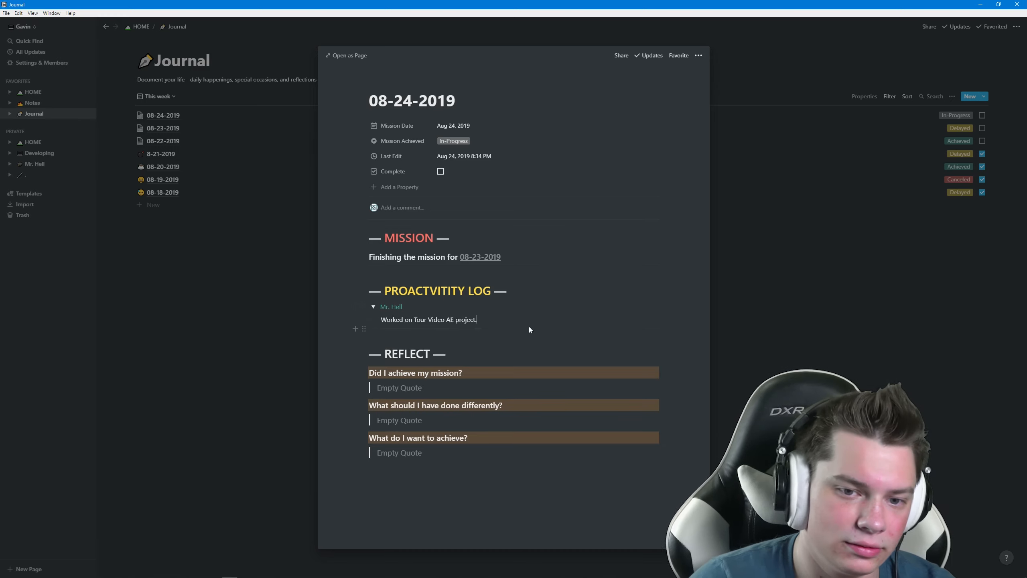
key(Return)
text(Recorded intro to Notion Tour video.)
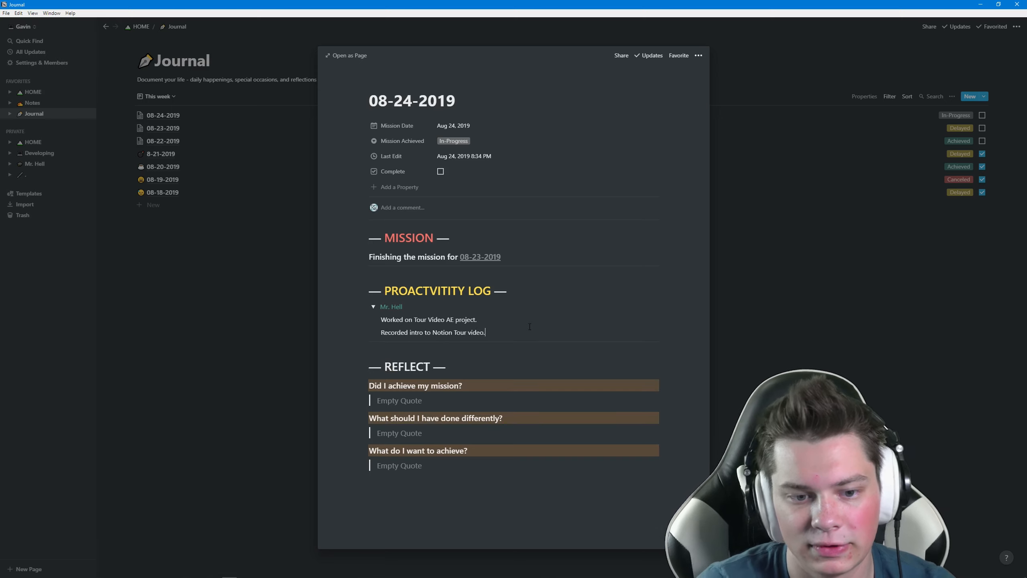
click(374, 306)
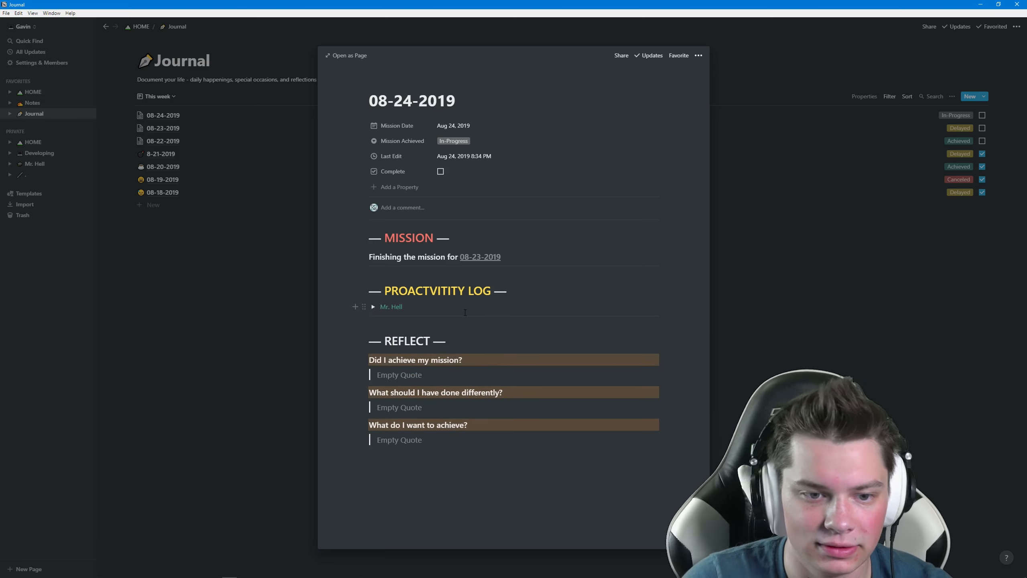
click(485, 387)
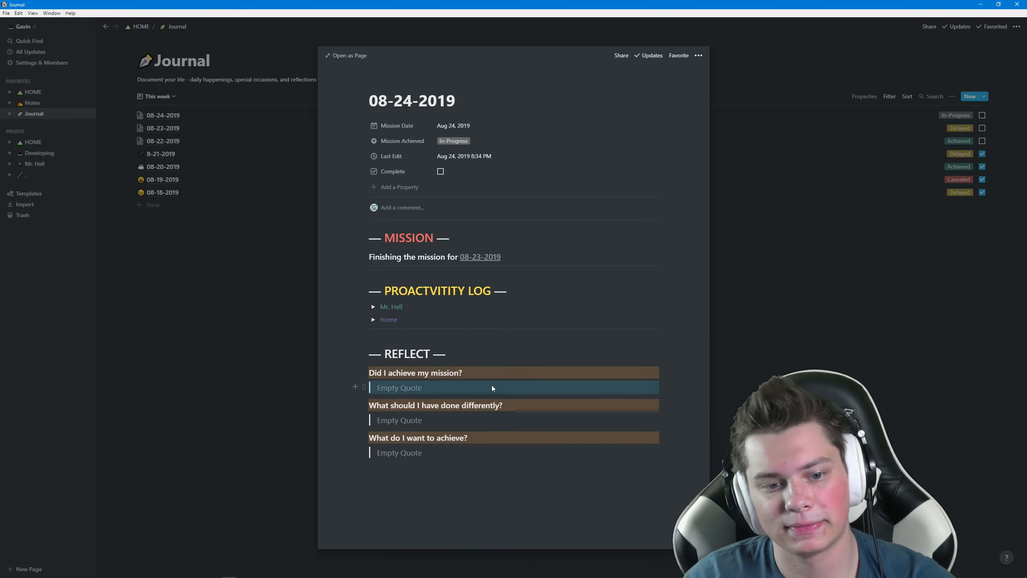
click(405, 389)
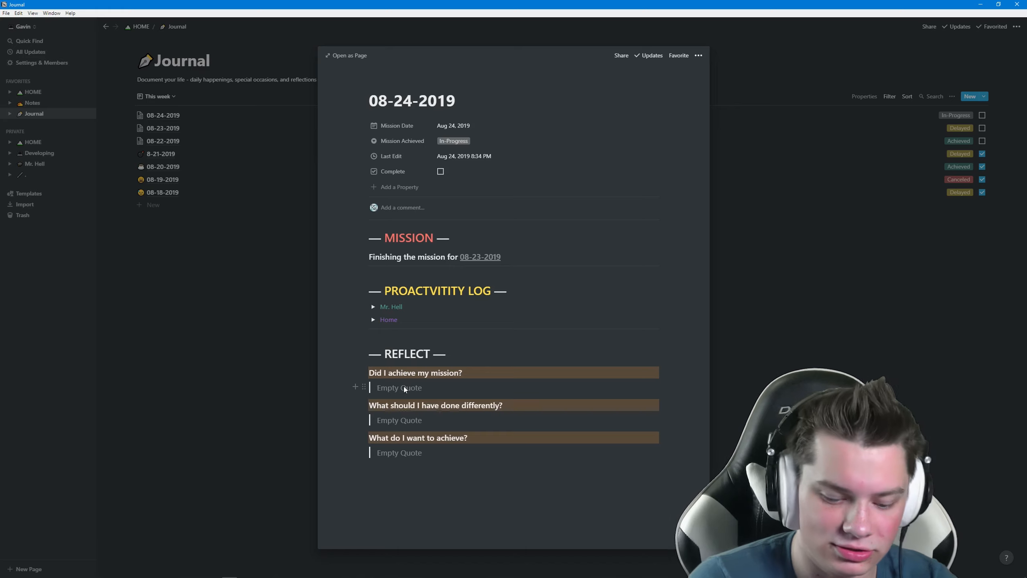
text(Yes,)
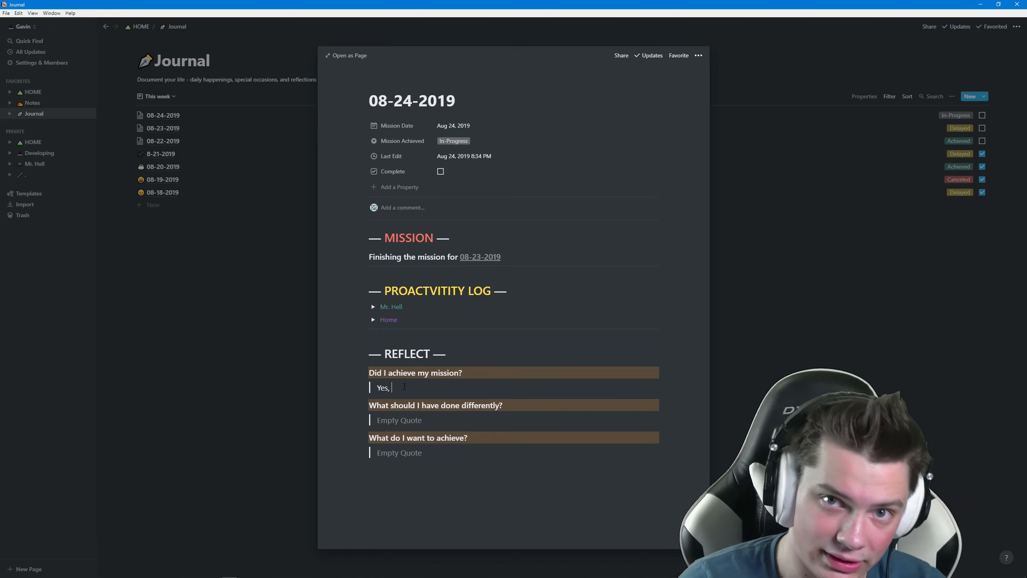
key(BackSpace)
key(BackSpace)
key(BackSpace)
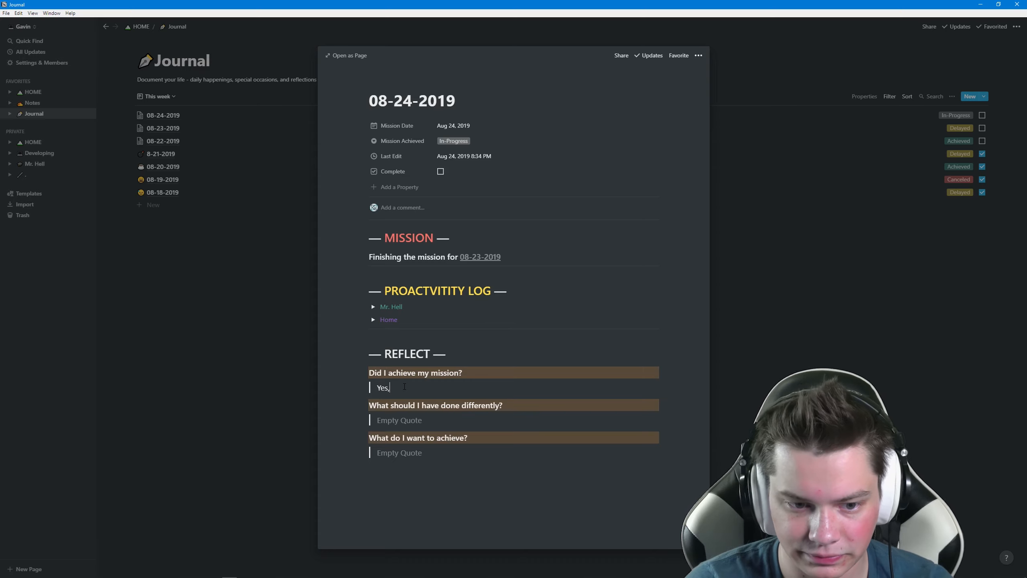
key(BackSpace)
text(No)
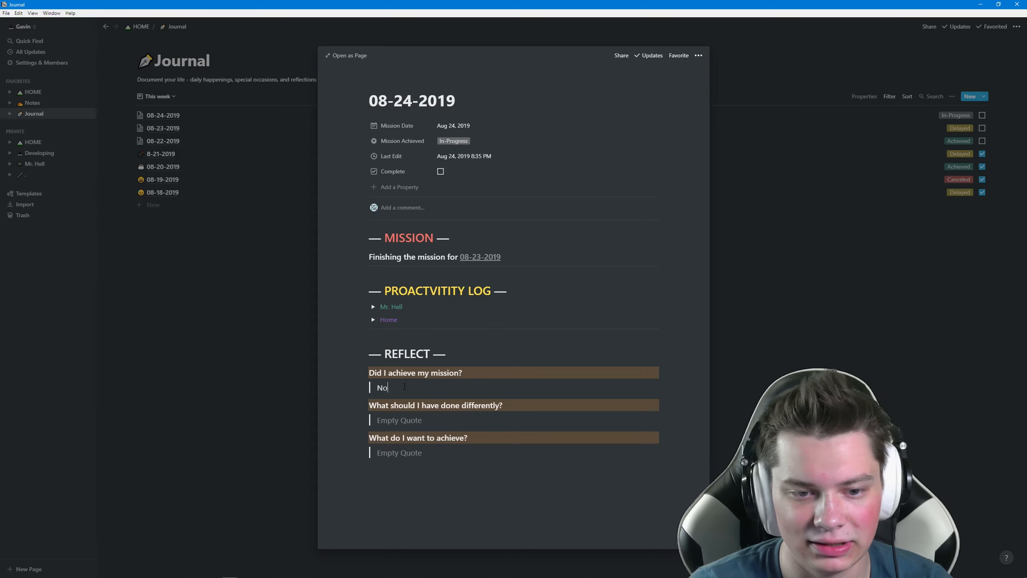
text(,)
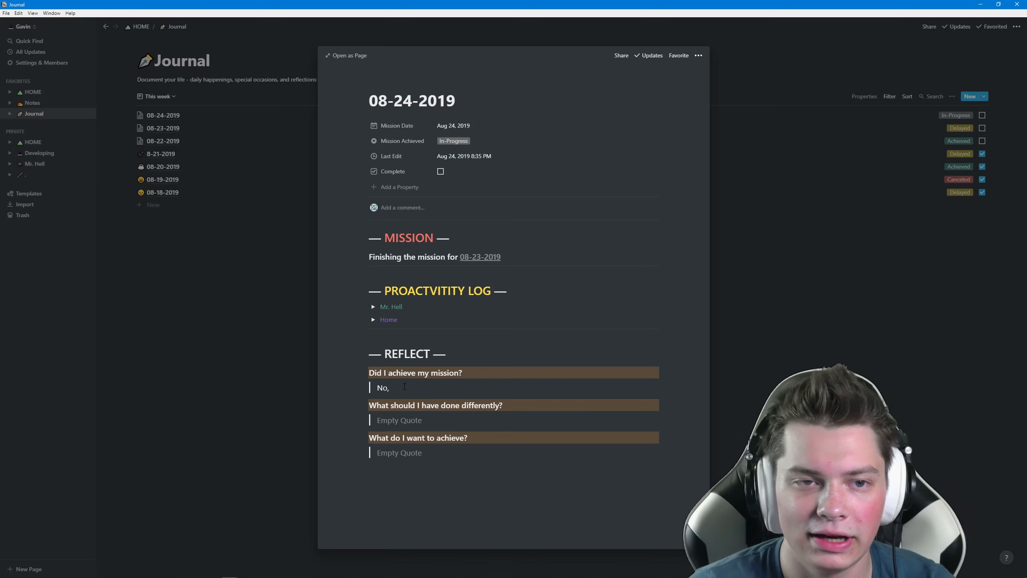
key(BackSpace)
key(BackSpace)
key(BackSpace)
key(BackSpace)
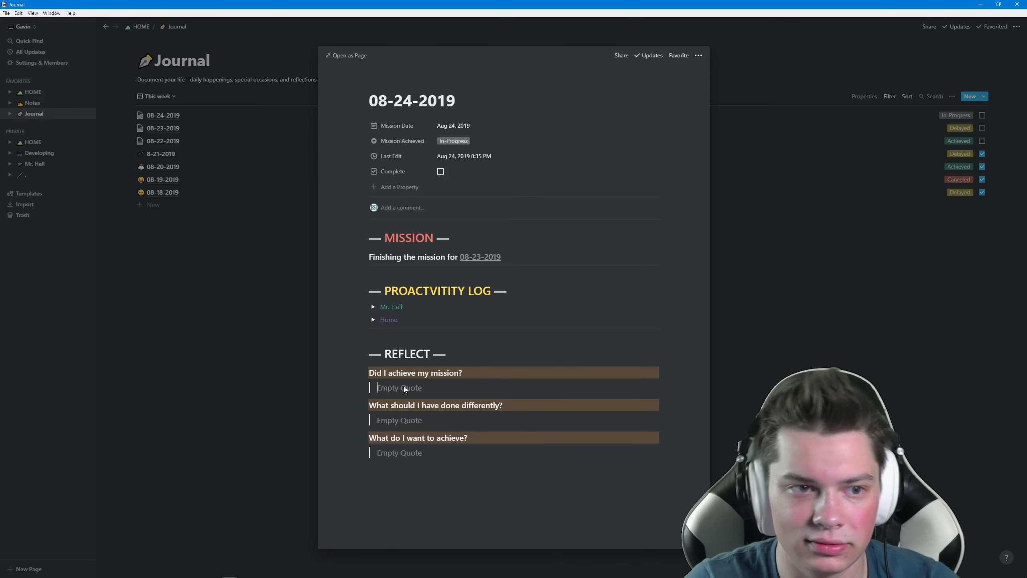
Step: Close the 08-24-2019 entry, show the Journal as Mission Calendar, and return to HOME
click(157, 96)
click(152, 123)
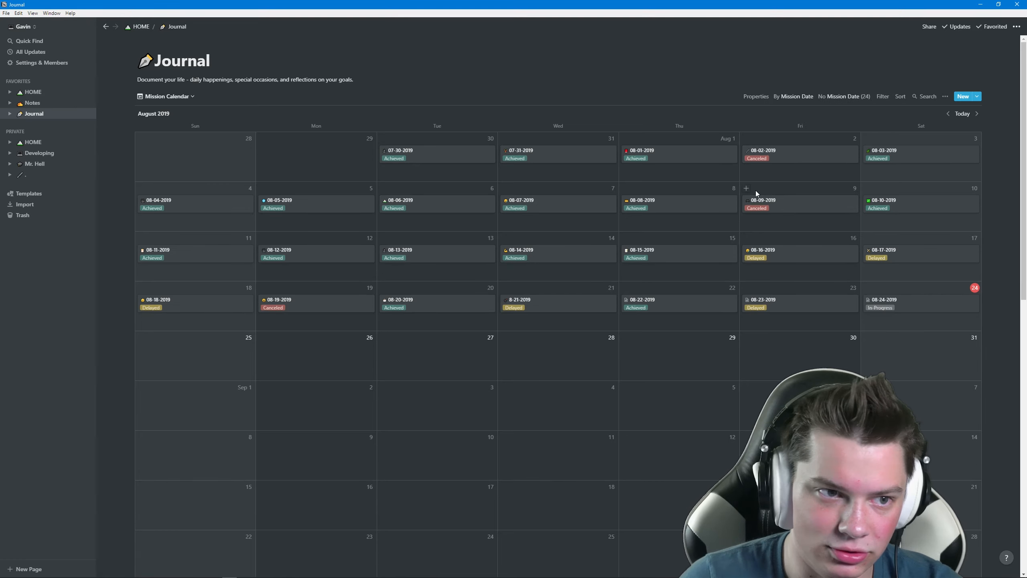
click(33, 141)
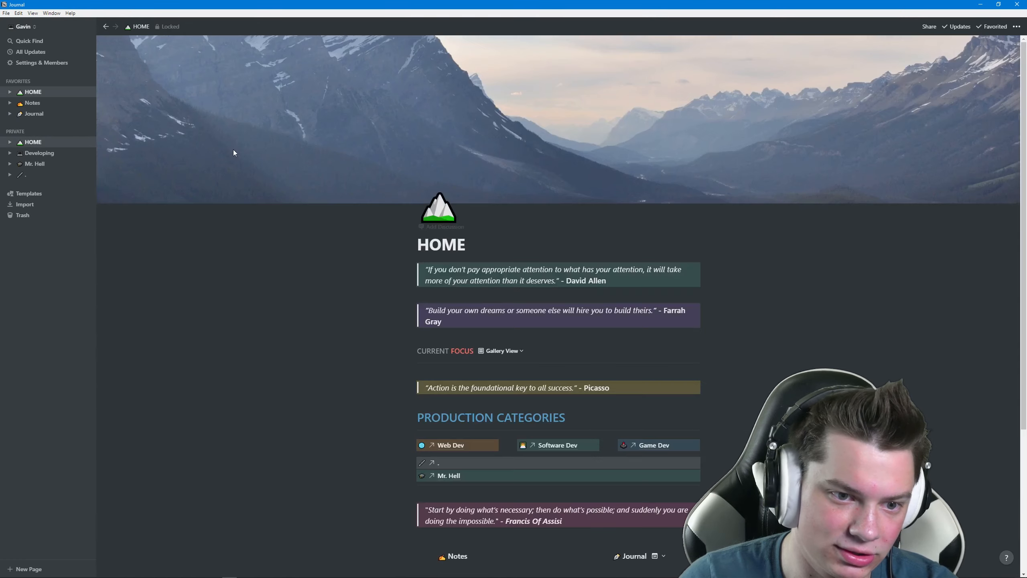
Step: Switch HOME's embedded Journal to This week, listing entries 08-24-2019 back to 08-18-2019
scroll(304, 279, down, 10)
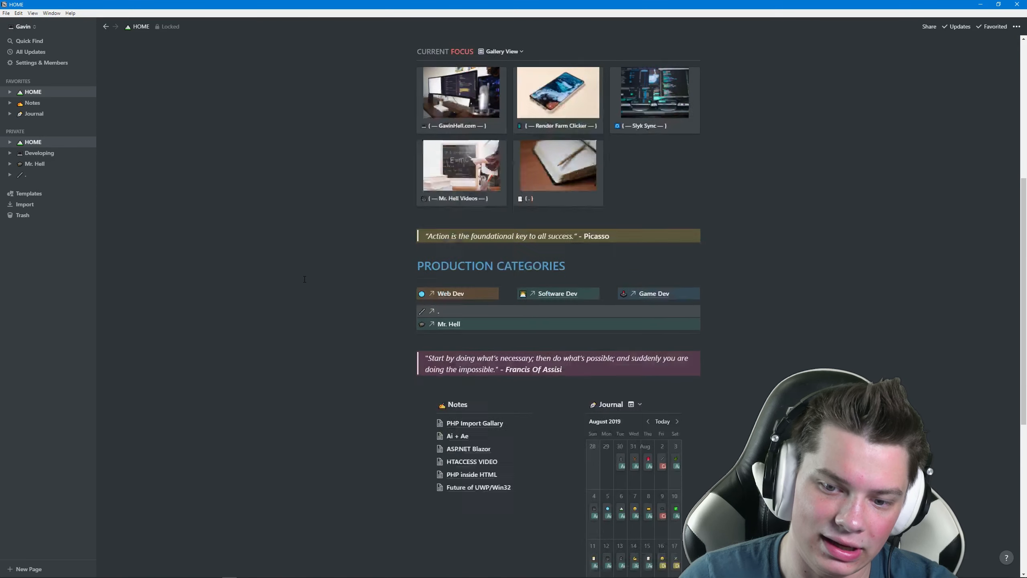
click(638, 264)
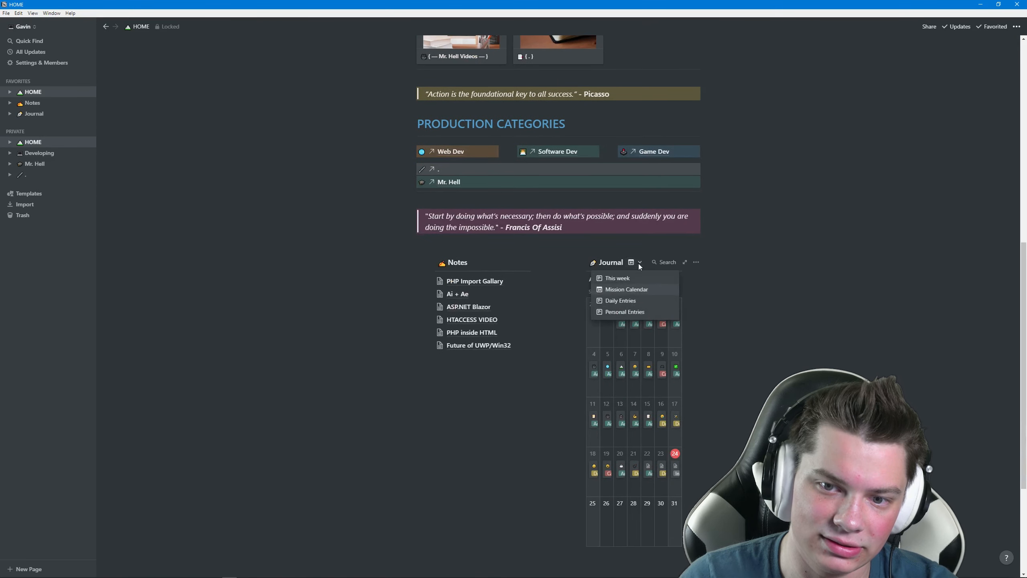
click(639, 279)
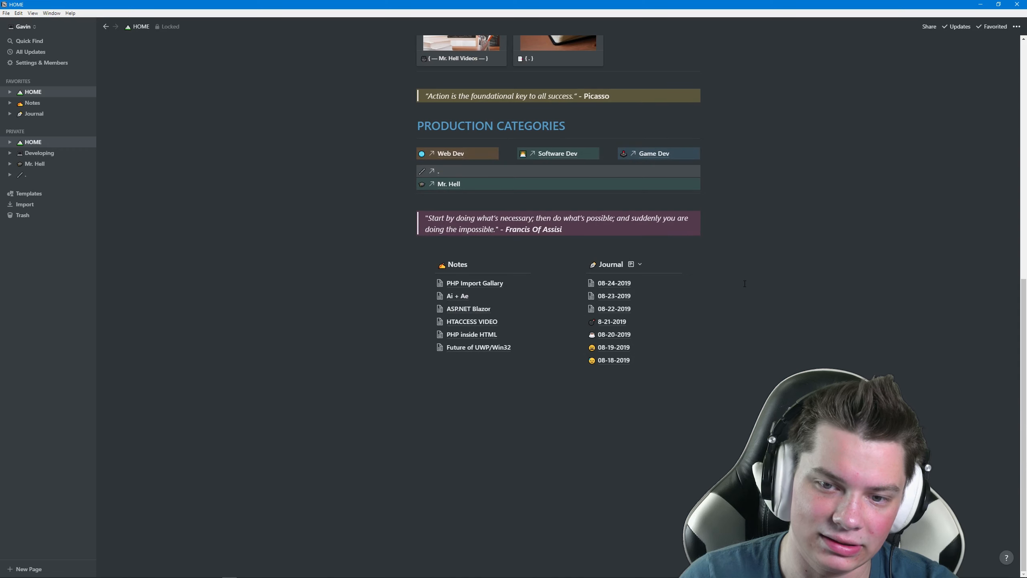
scroll(744, 283, up, 5)
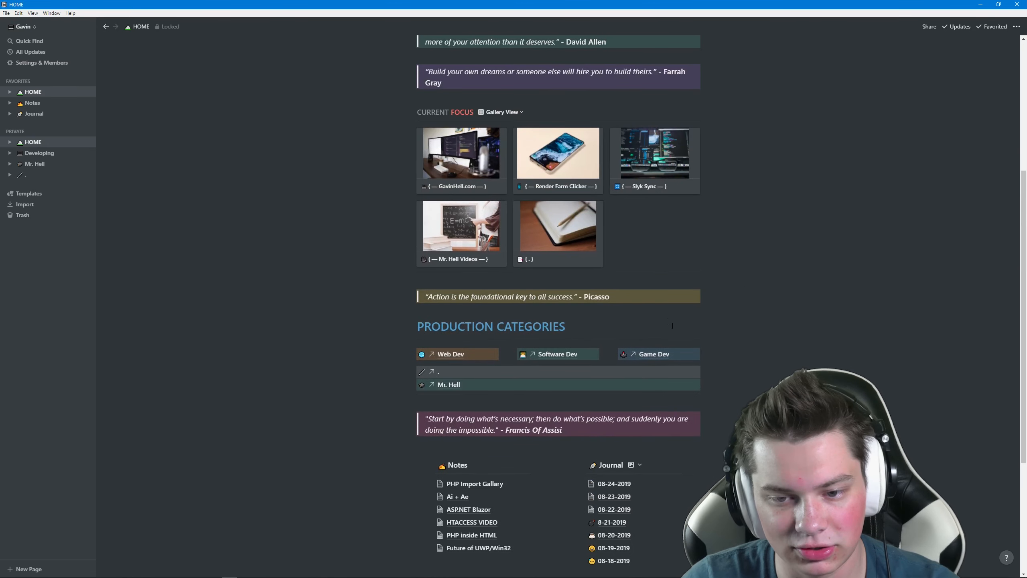
scroll(675, 327, up, 5)
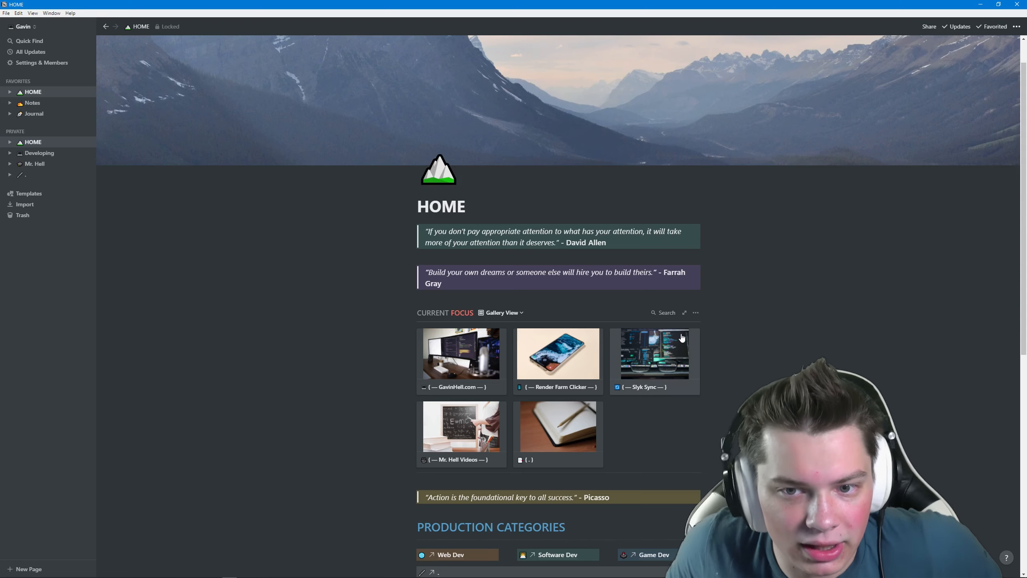
click(9, 152)
click(42, 164)
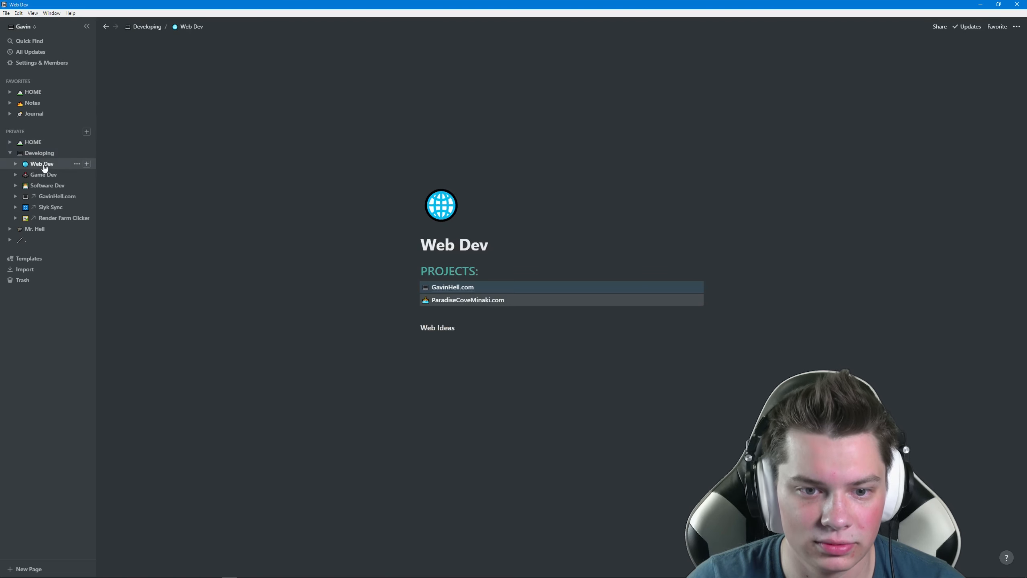
click(454, 288)
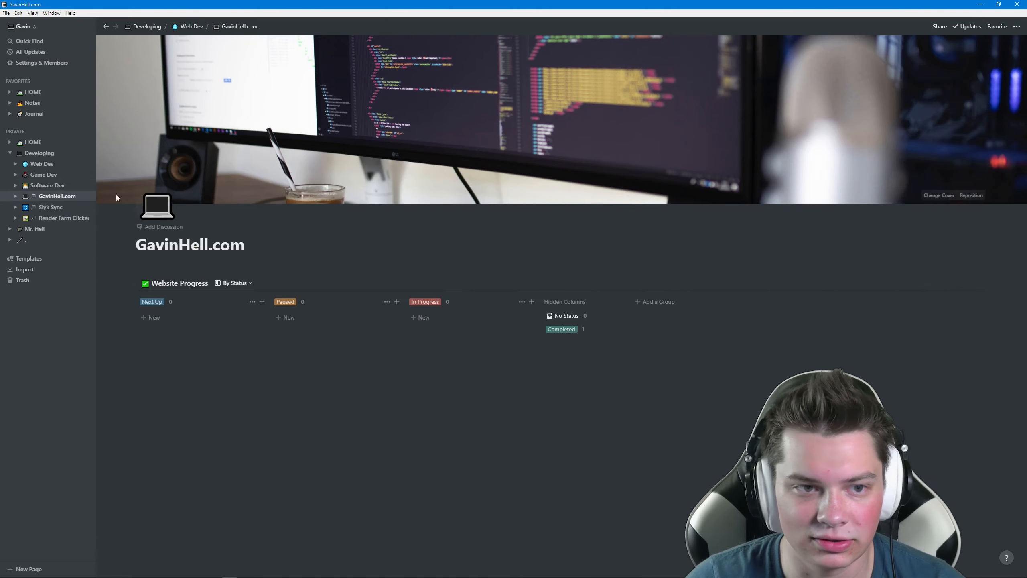
click(11, 153)
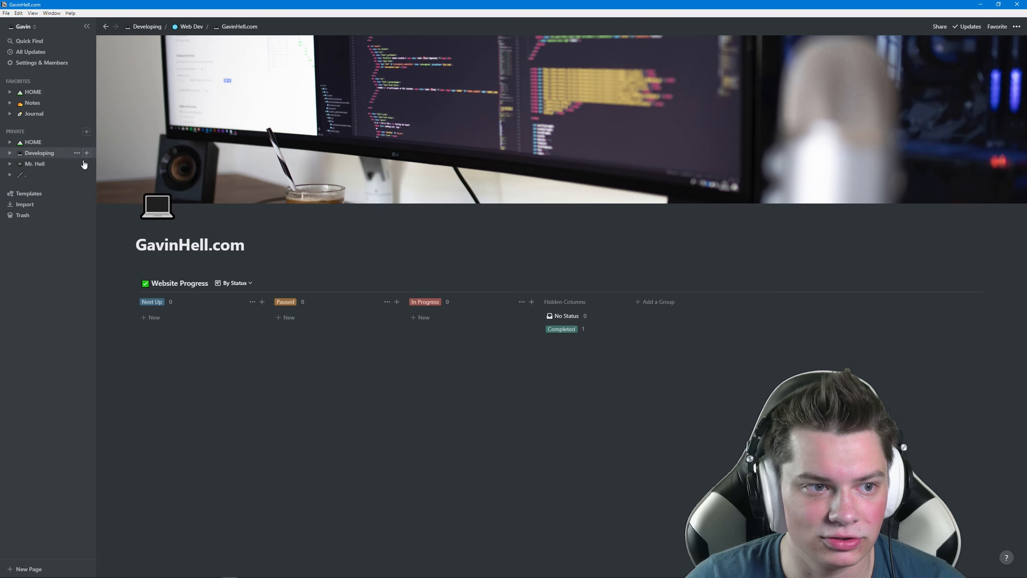
click(57, 143)
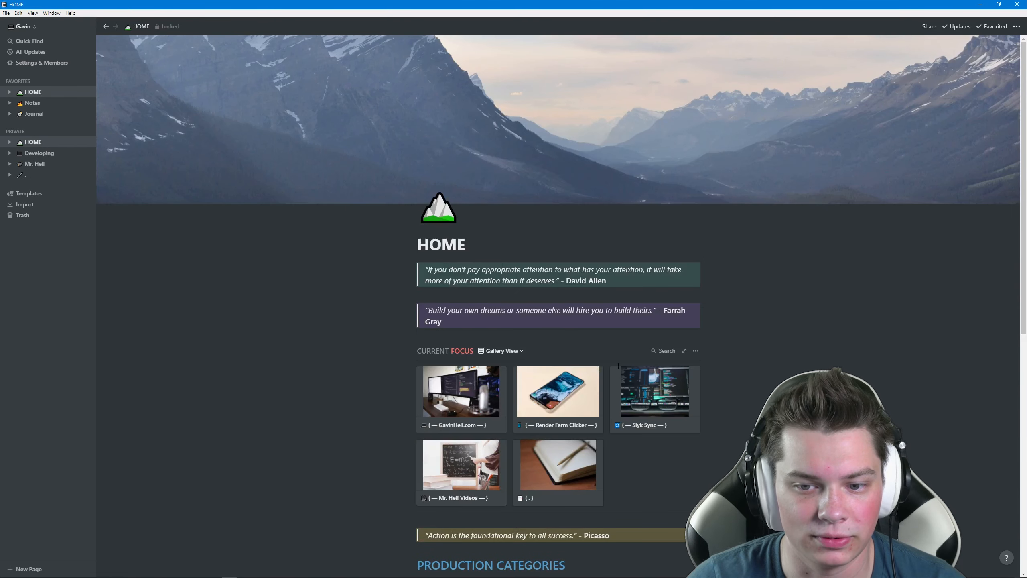
scroll(566, 384, down, 3)
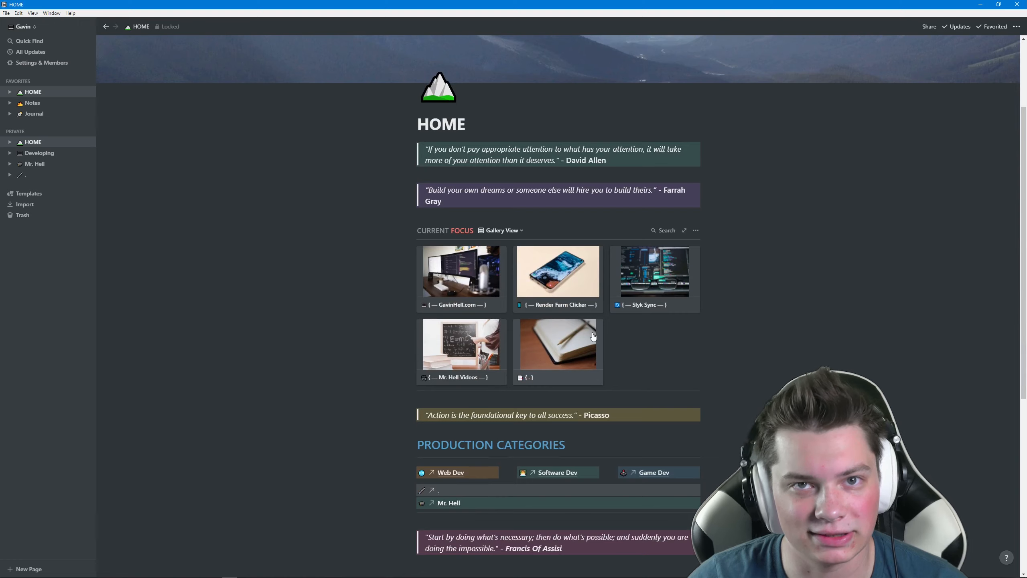